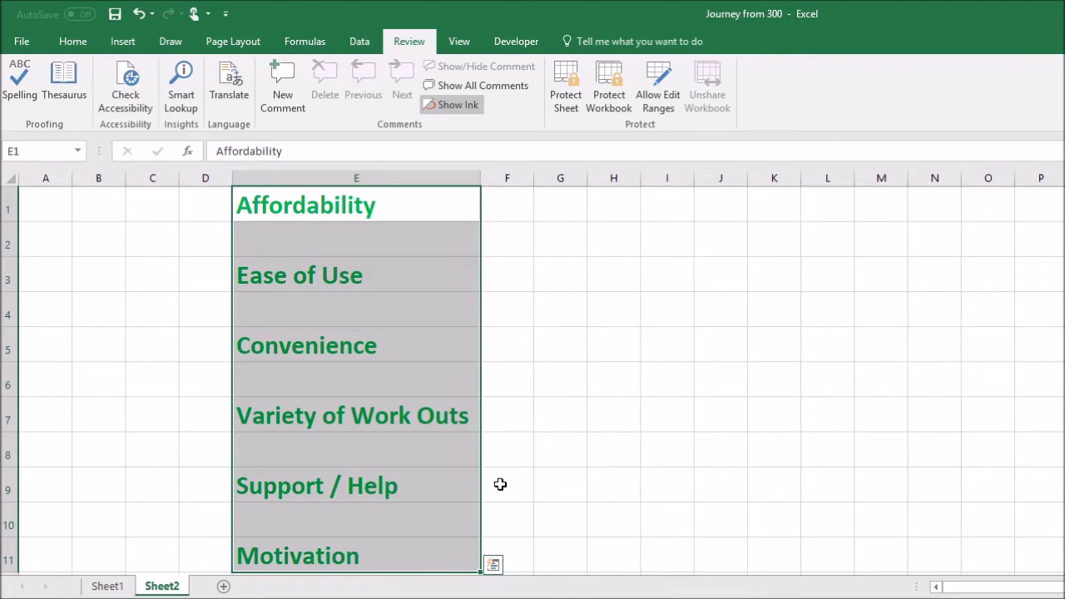
- Rate Affordability as "Good" in cell F1 of Sheet2
click(522, 548)
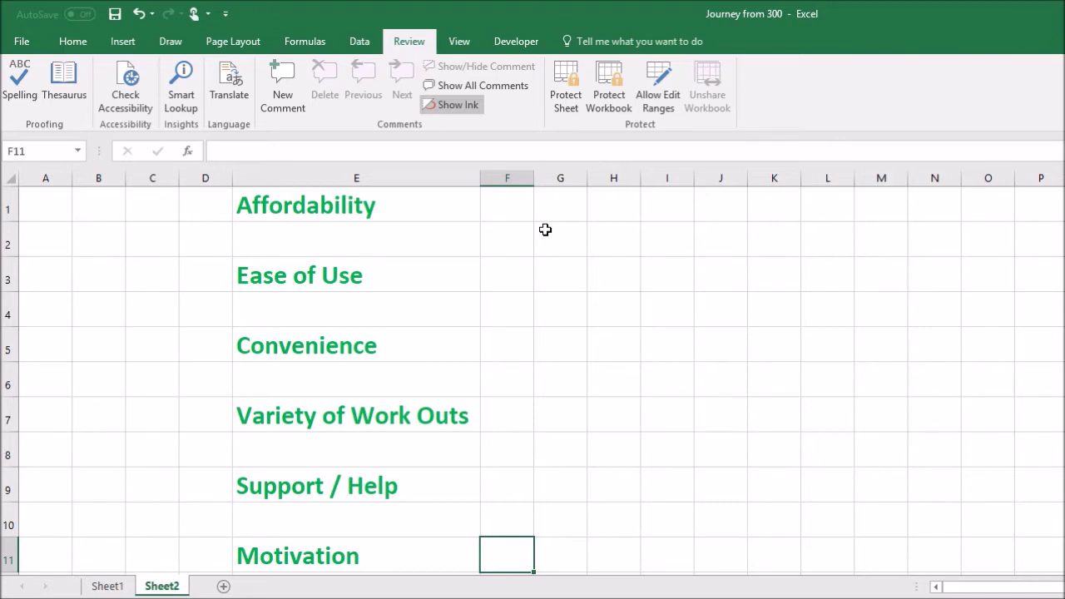
click(509, 204)
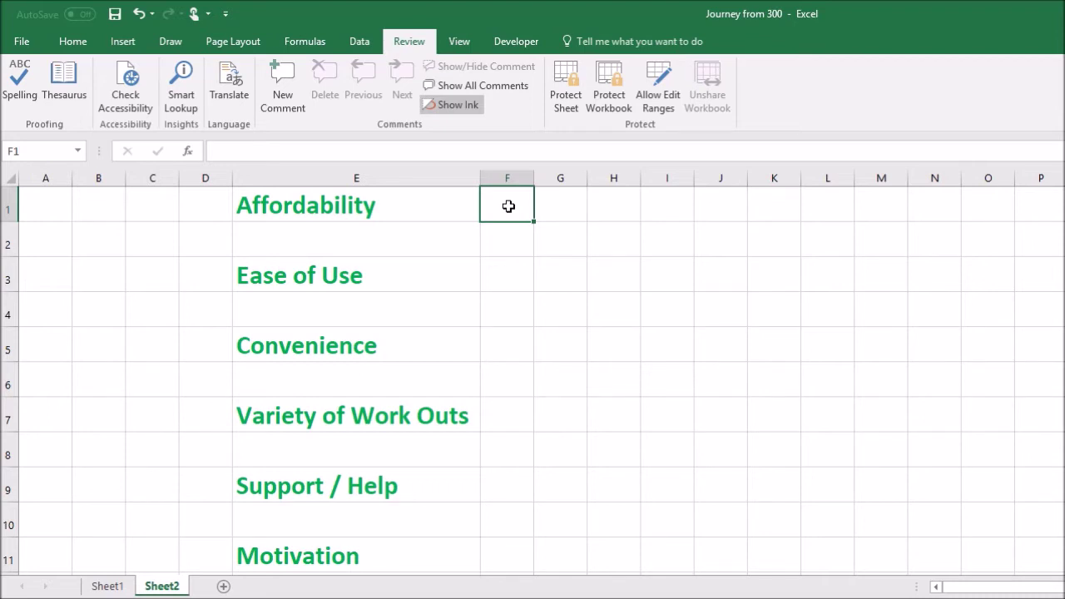
text(G)
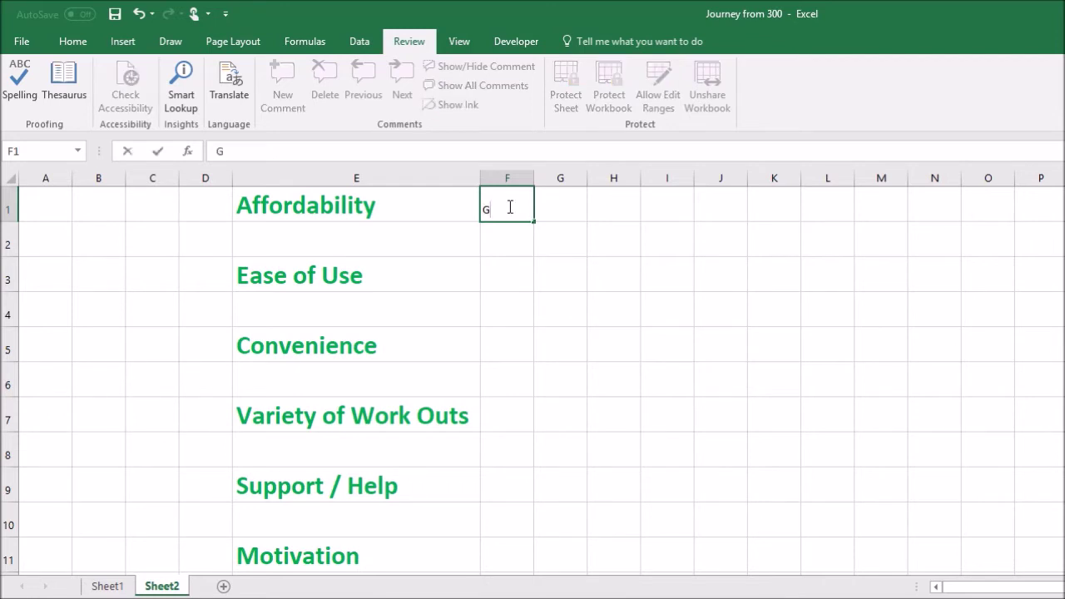
text(ood)
key(Return)
key(Return)
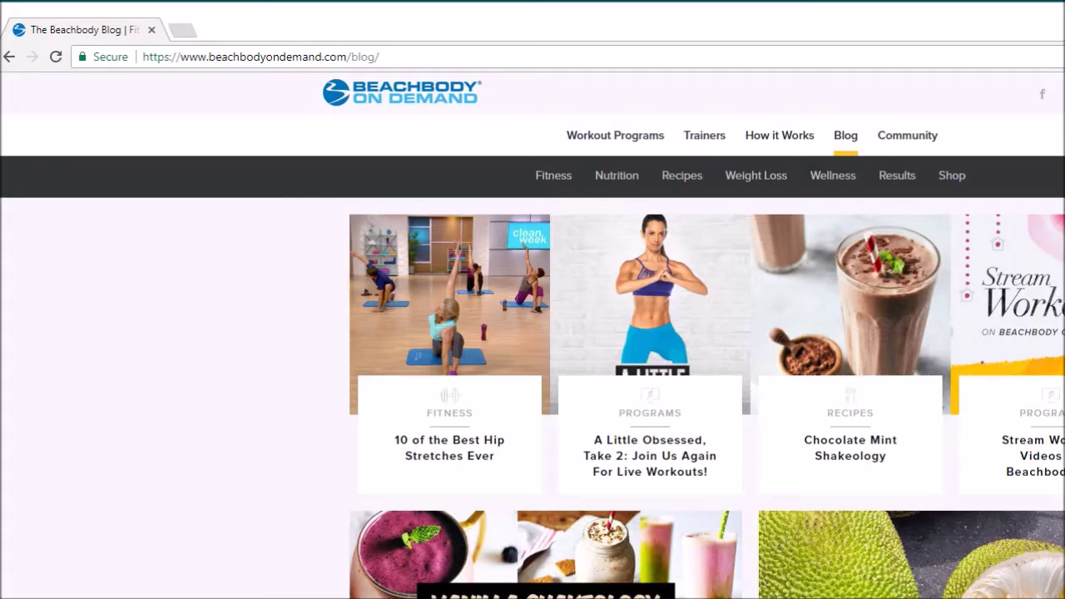
- In the browser, visit the Beachbody blog's Fitness section, and open Shift Shop from the Workout Programs catalogue
mouse_move(573, 183)
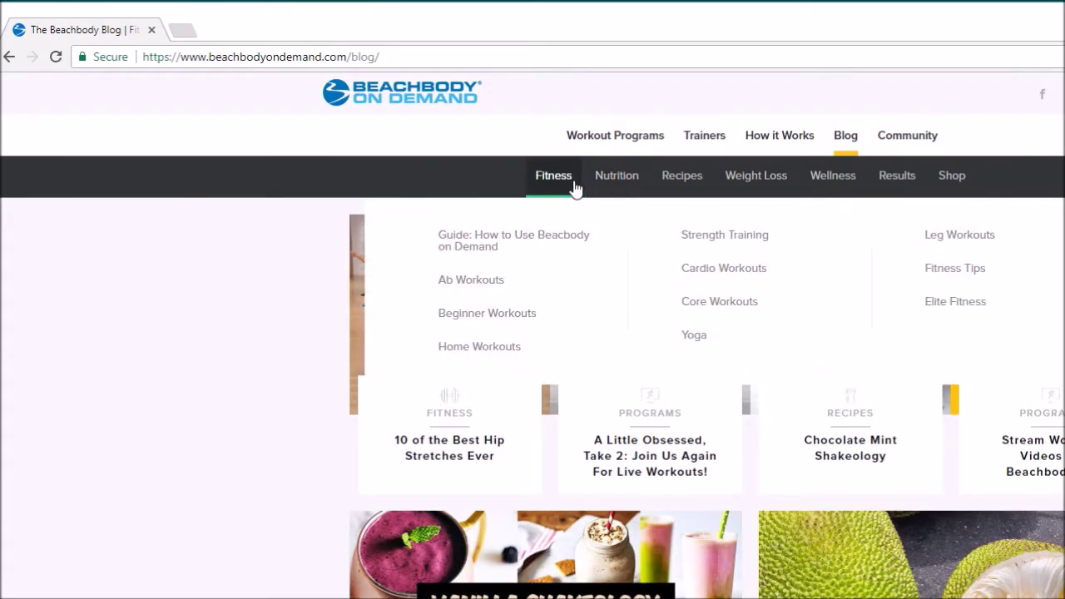
click(573, 183)
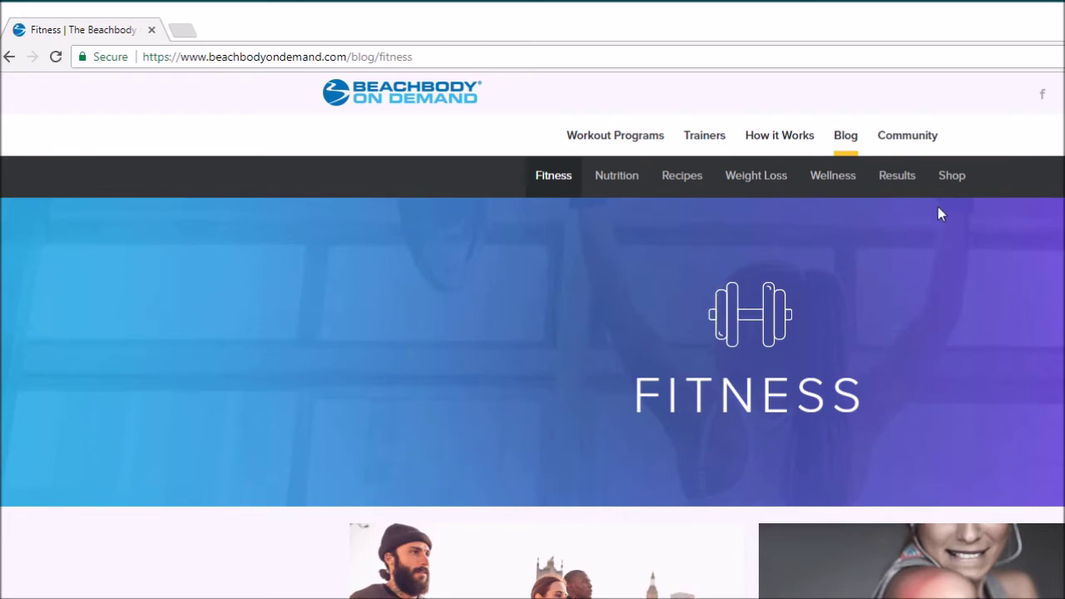
click(633, 140)
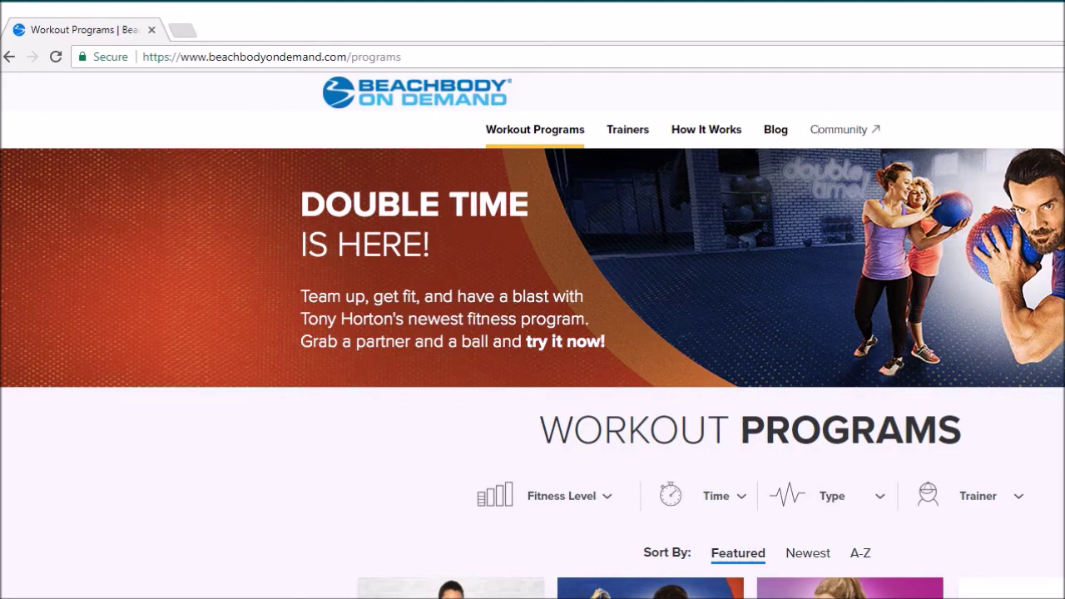
scroll(532, 333, down, 8)
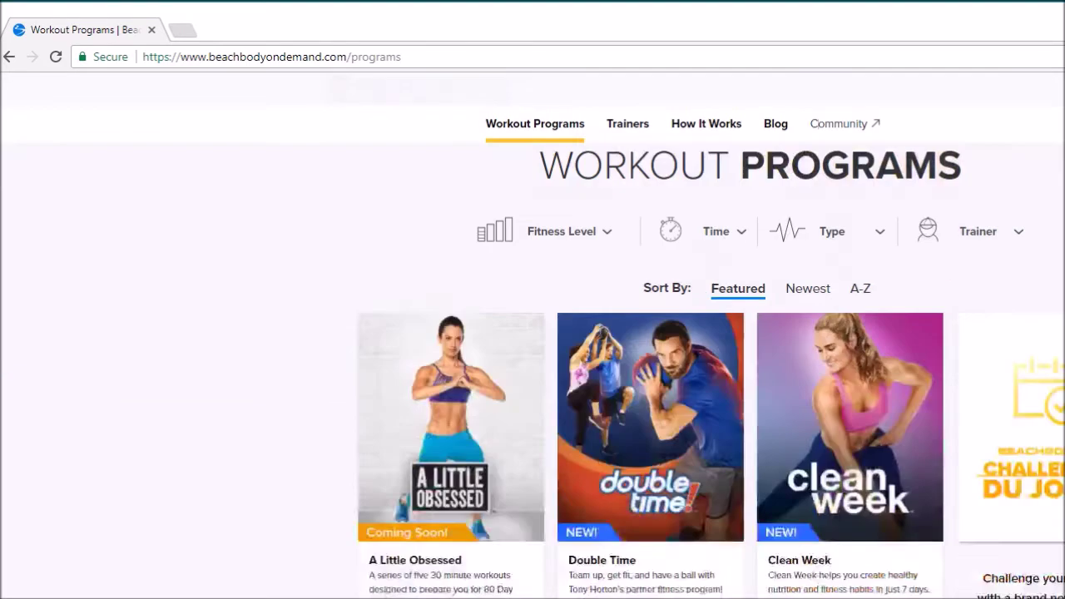
scroll(532, 333, up, 2)
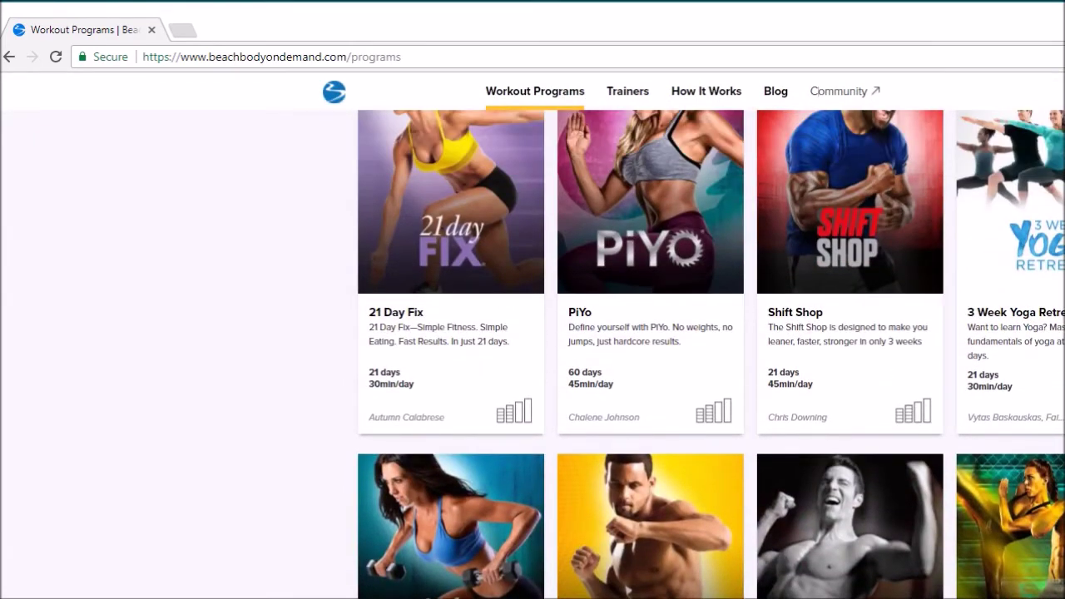
scroll(836, 295, up, 1)
click(837, 296)
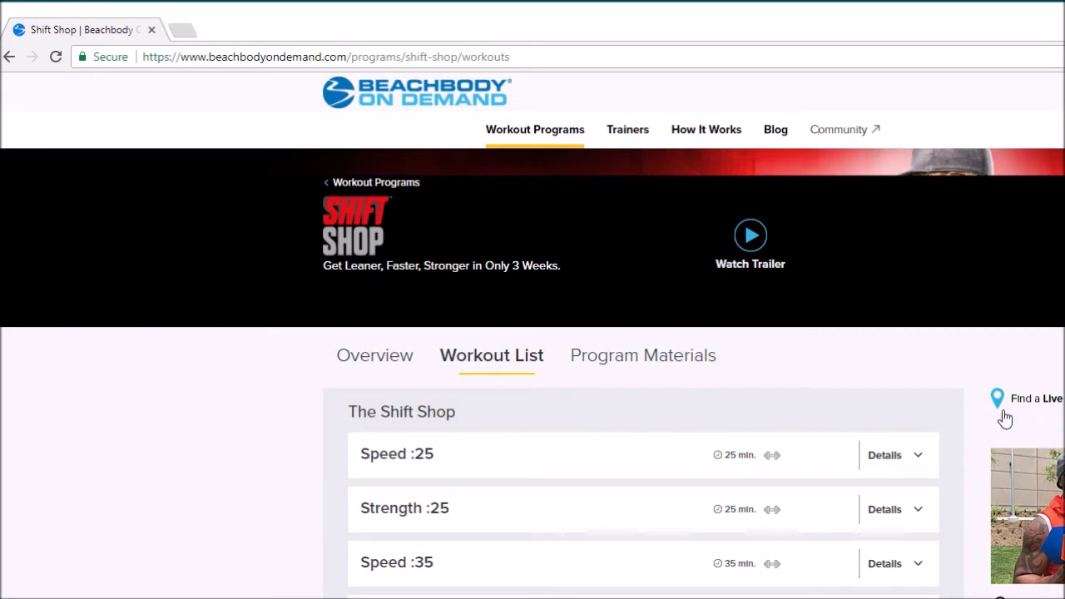
- Play the Speed :25 workout after agreeing to the safety warning, and close the video once paused
click(809, 455)
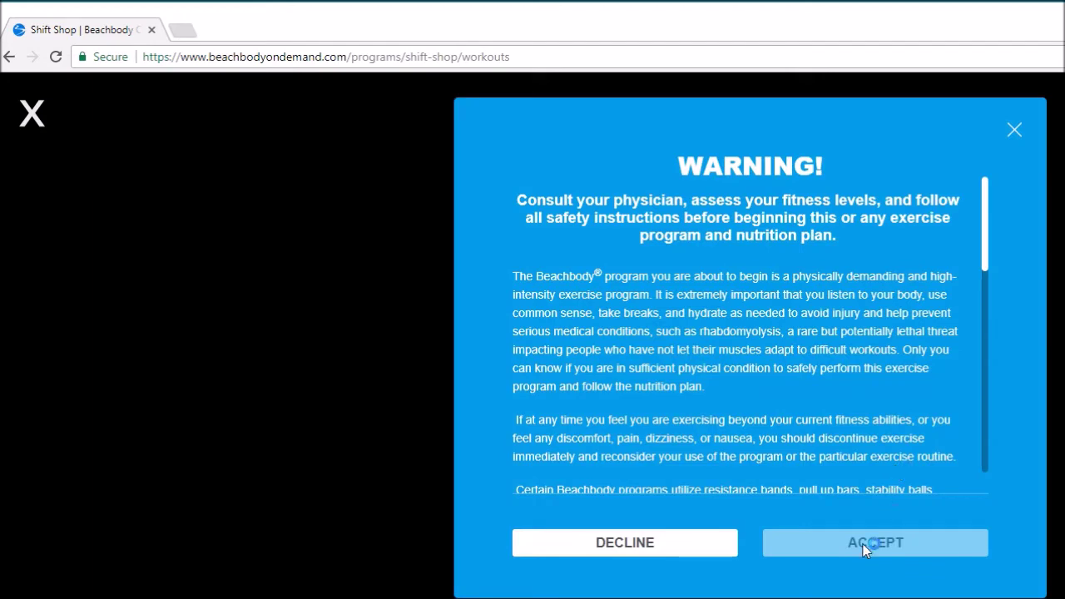
drag(984, 258, 957, 553)
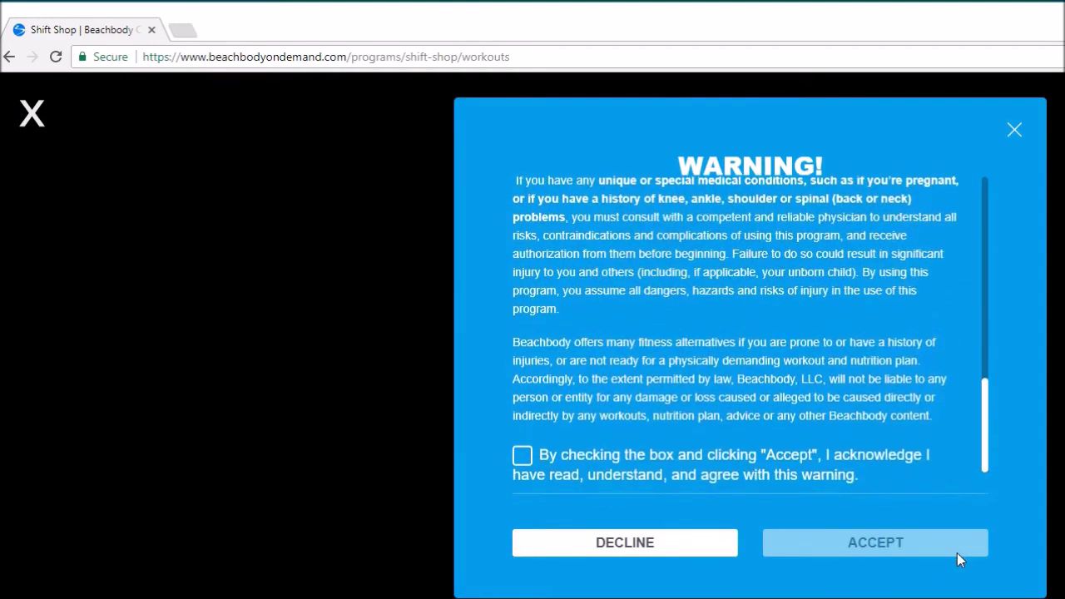
click(524, 451)
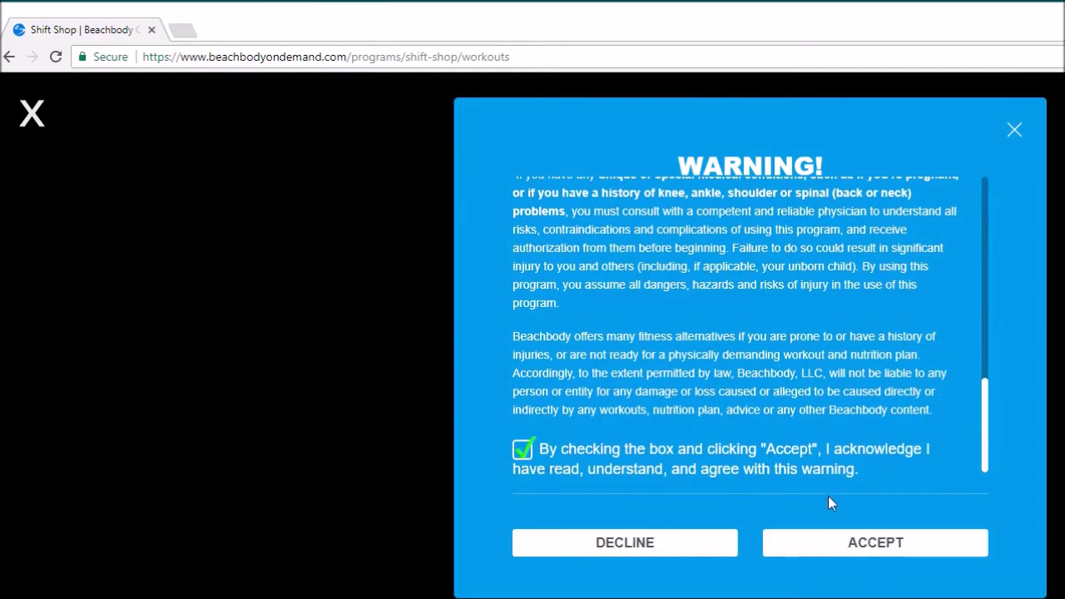
click(827, 550)
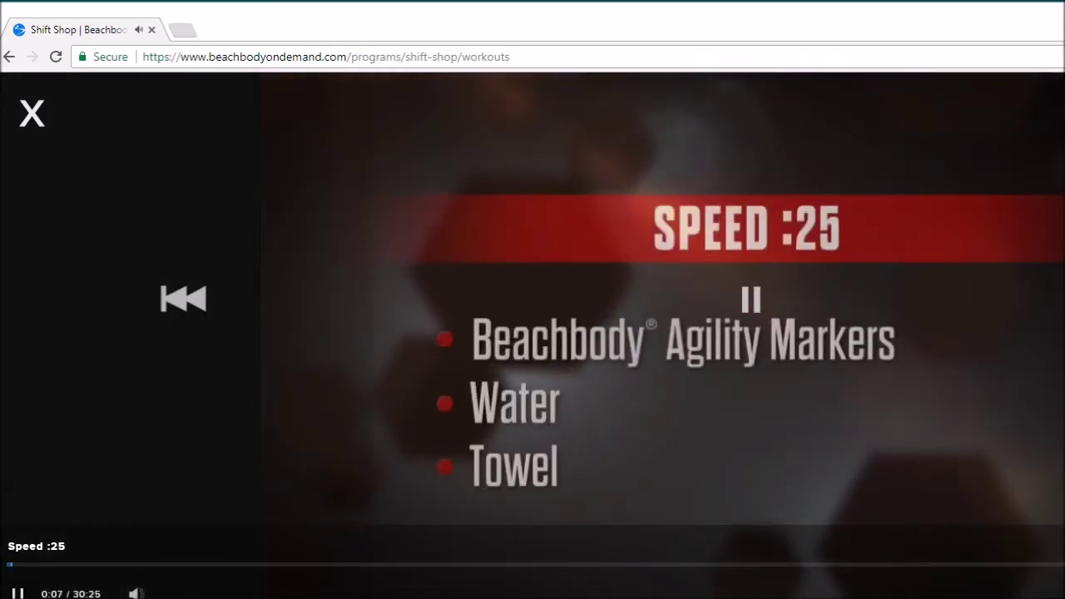
key(space)
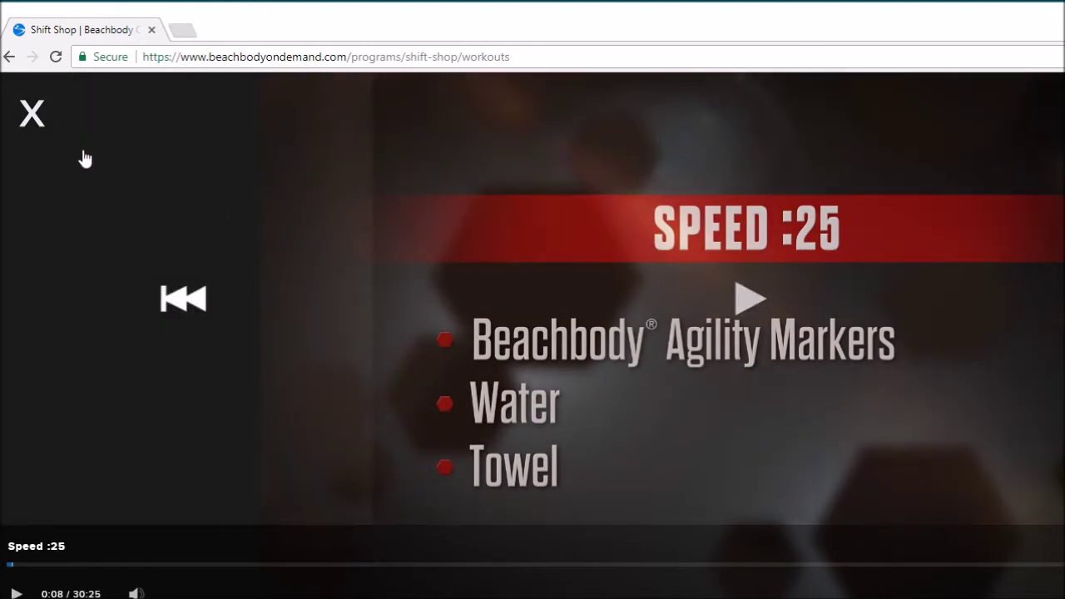
click(31, 115)
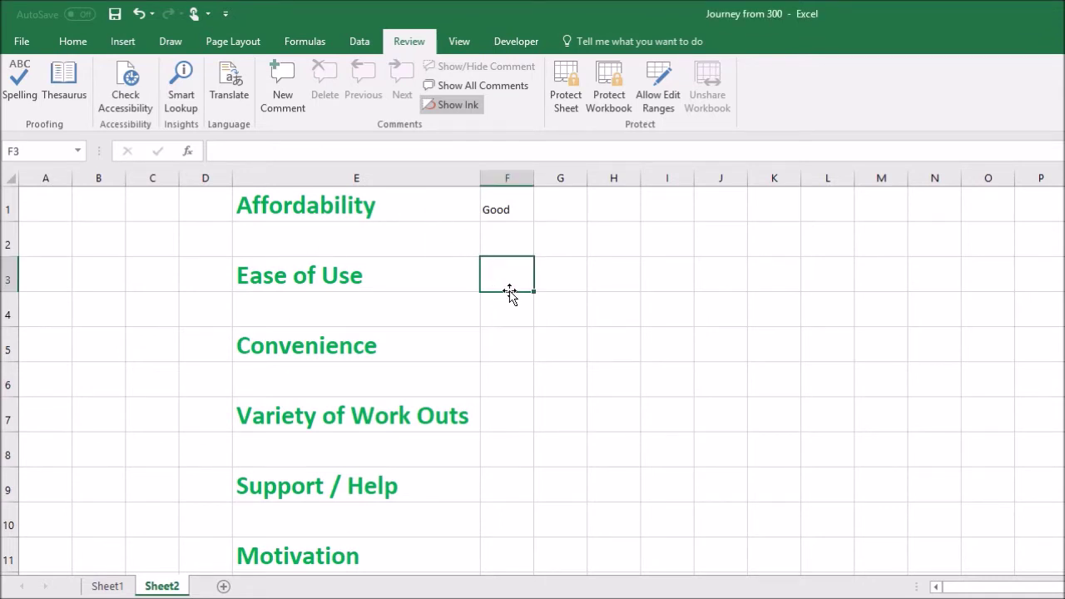
- In the Excel rating sheet, enter "Good" for Ease of Use in F3 and for Convenience in F5
text(Good)
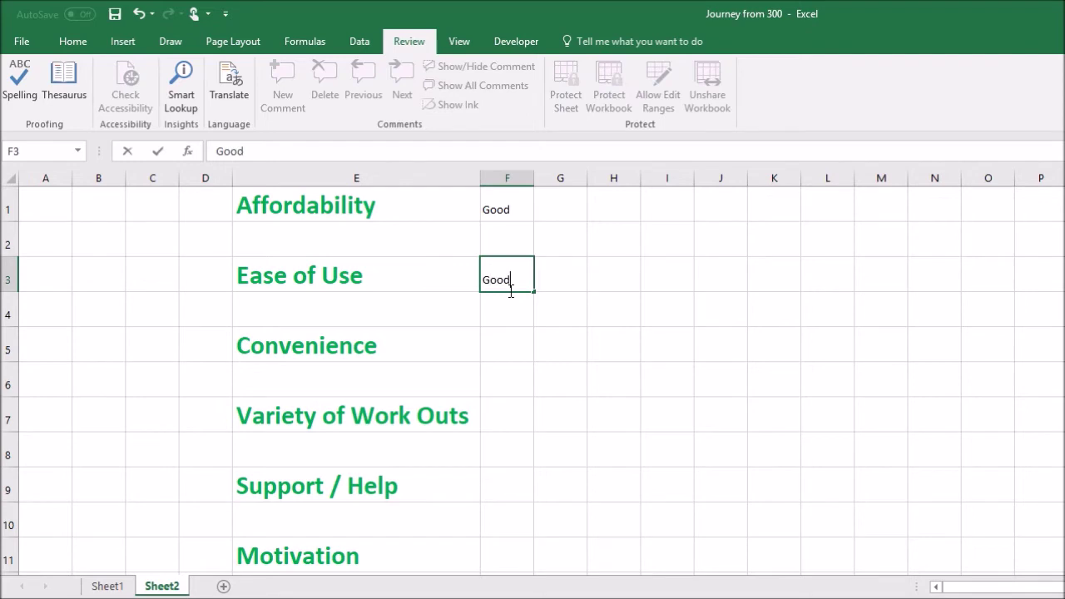
key(Return)
key(Return)
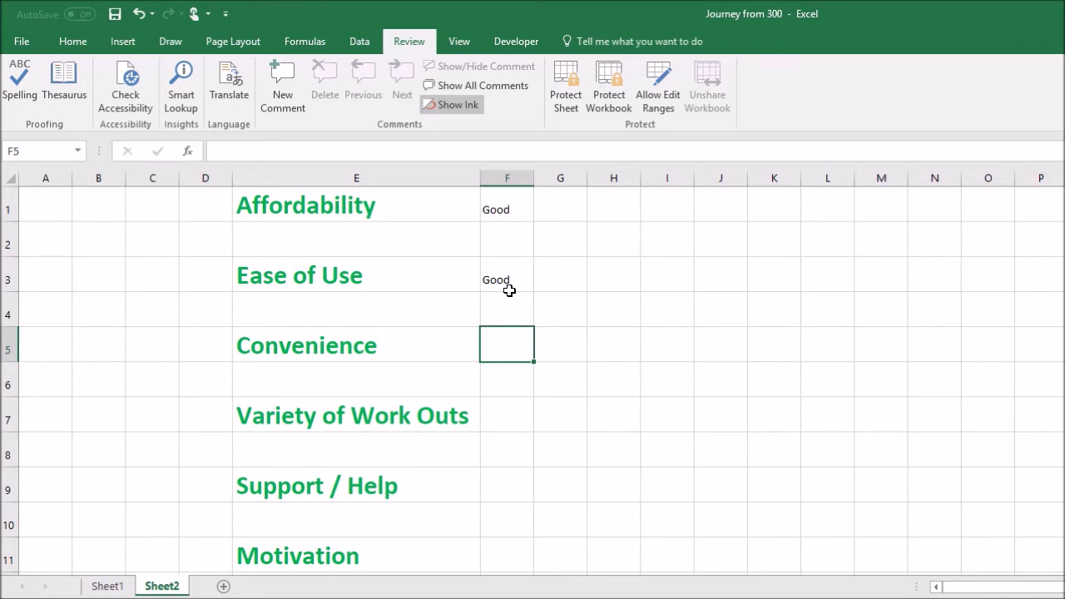
text(Good)
key(Return)
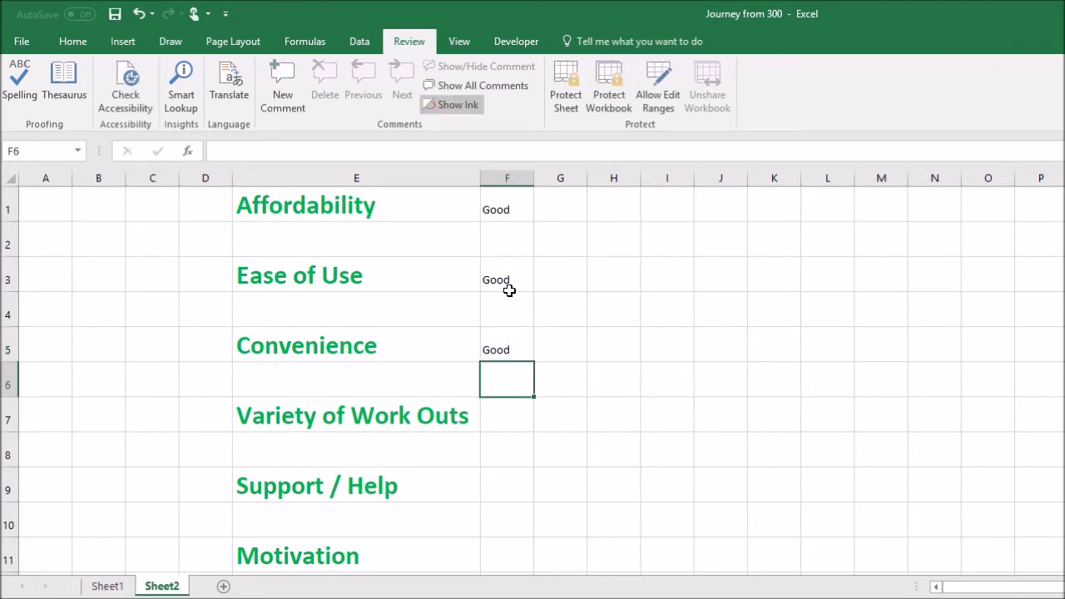
key(Return)
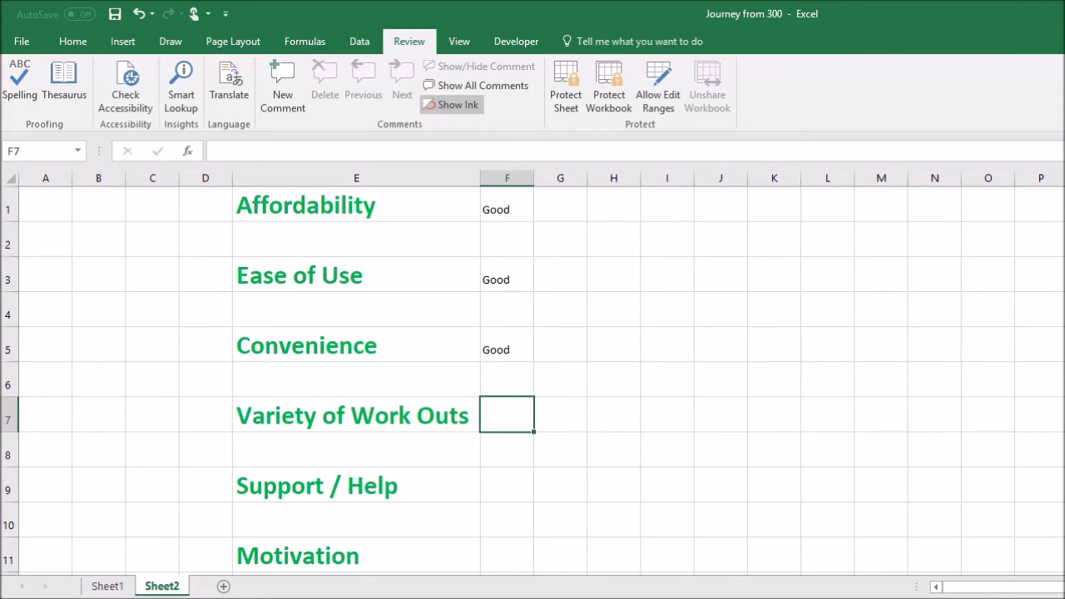
- Switch to the browser and look through the Workout Programs catalogue to examine the variety of workouts offered
key(alt+Tab)
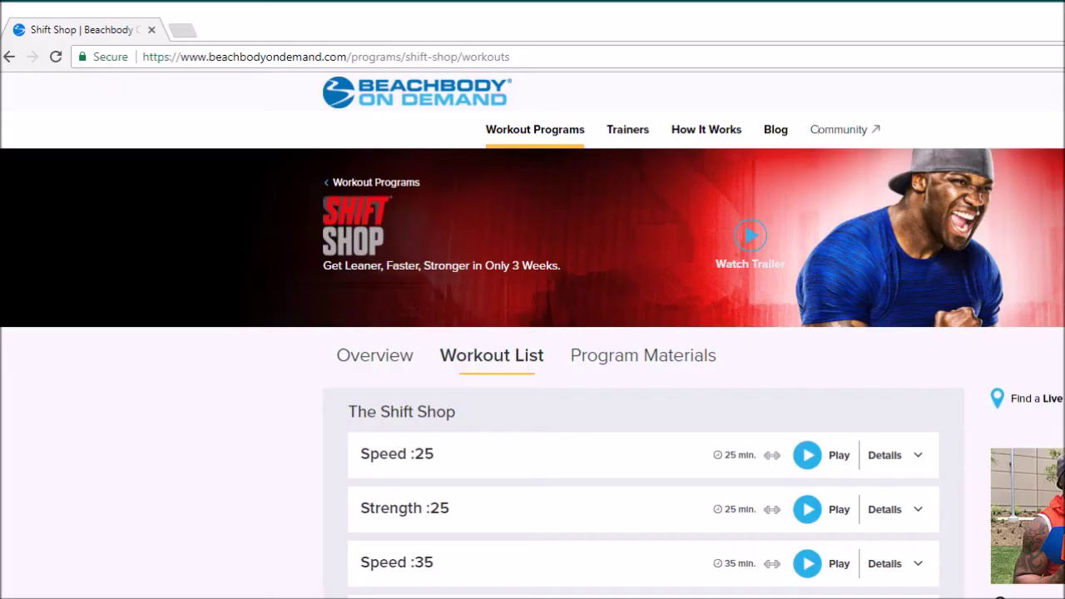
click(554, 137)
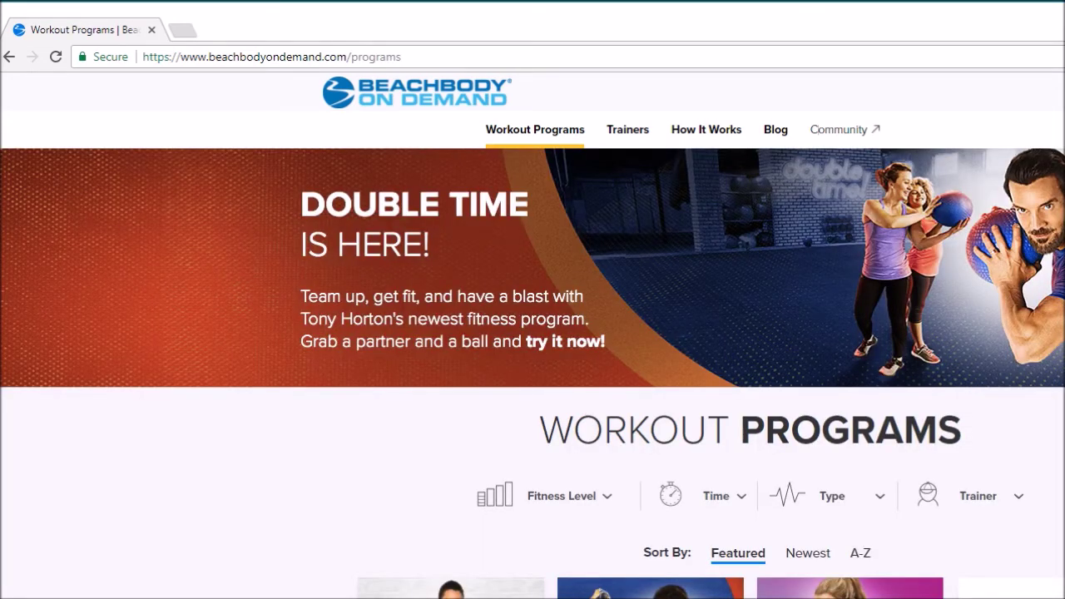
scroll(532, 333, down, 6)
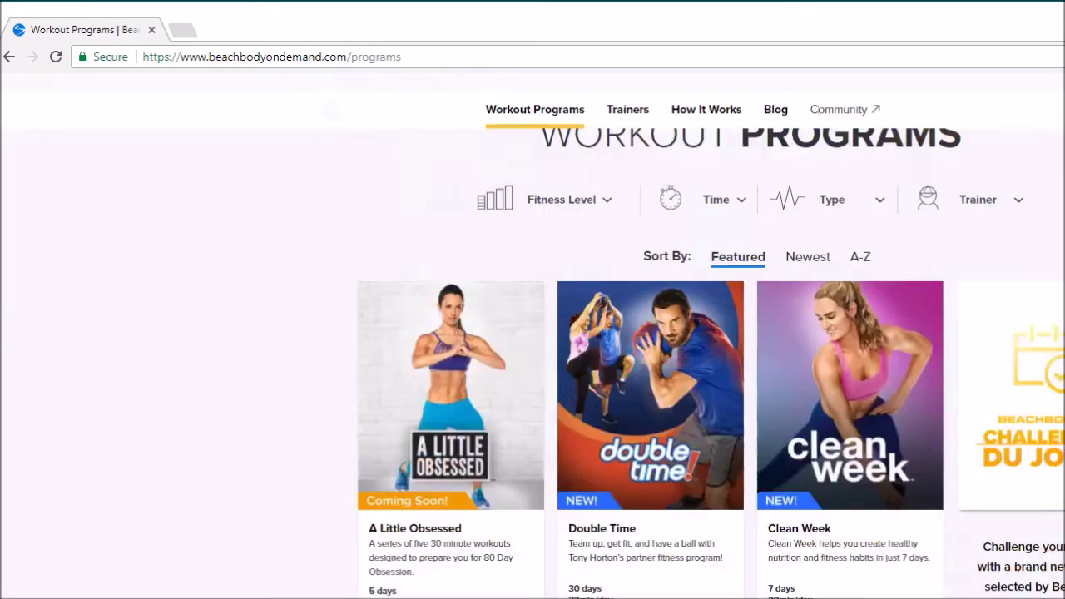
scroll(532, 333, up, 1)
scroll(532, 333, down, 2)
scroll(649, 349, down, 8)
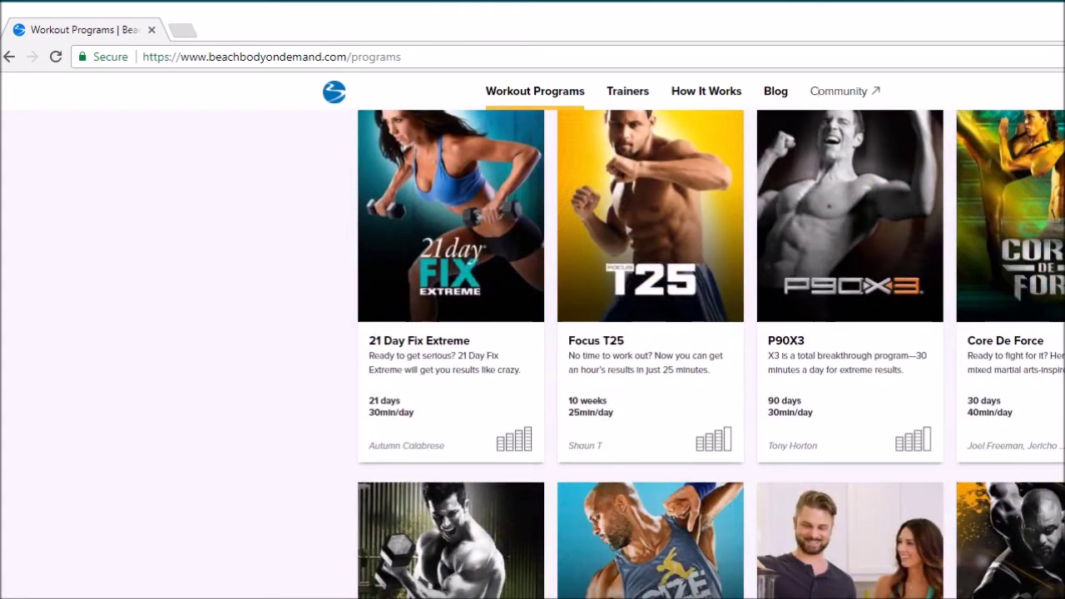
scroll(649, 349, down, 2)
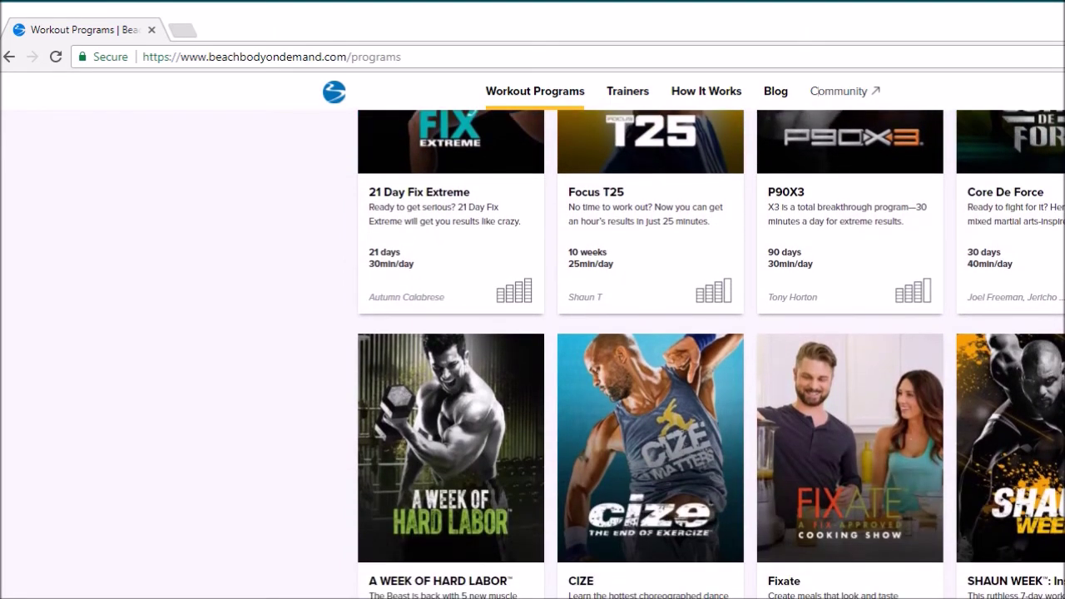
scroll(650, 349, down, 1)
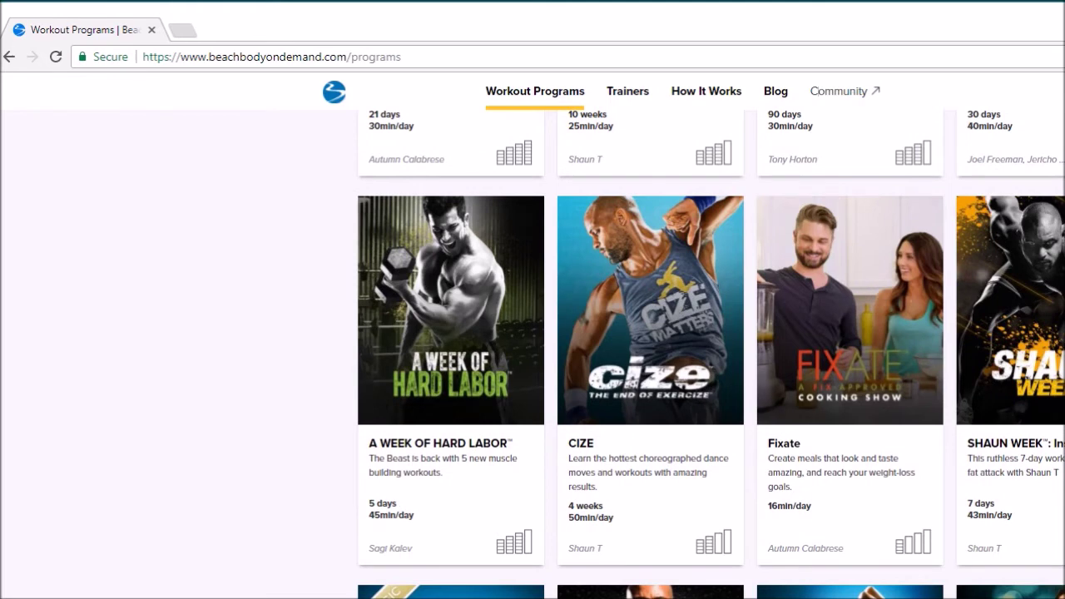
scroll(711, 355, down, 4)
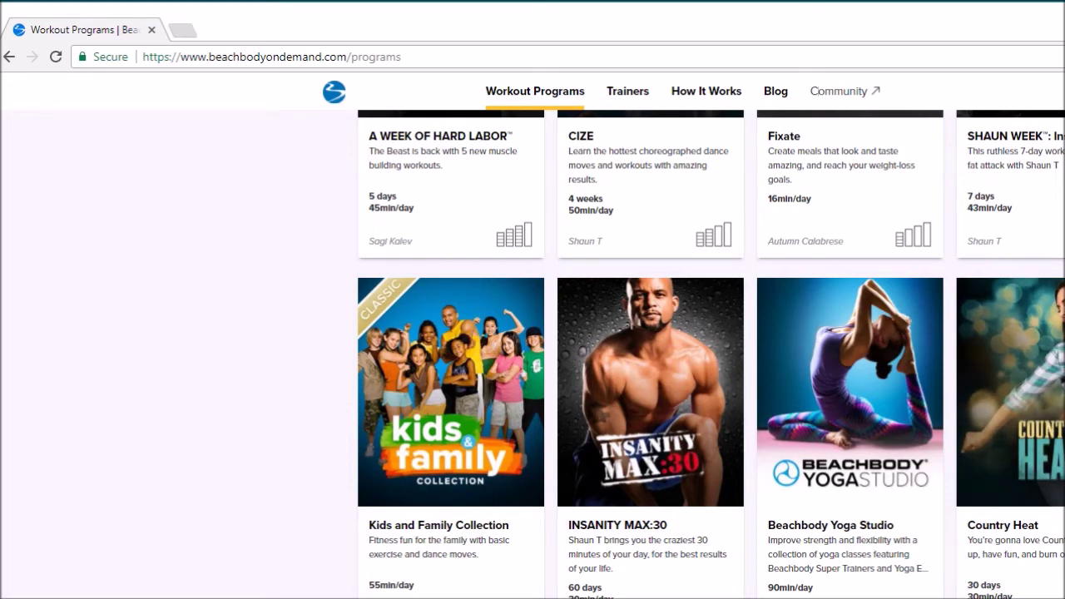
scroll(712, 354, down, 3)
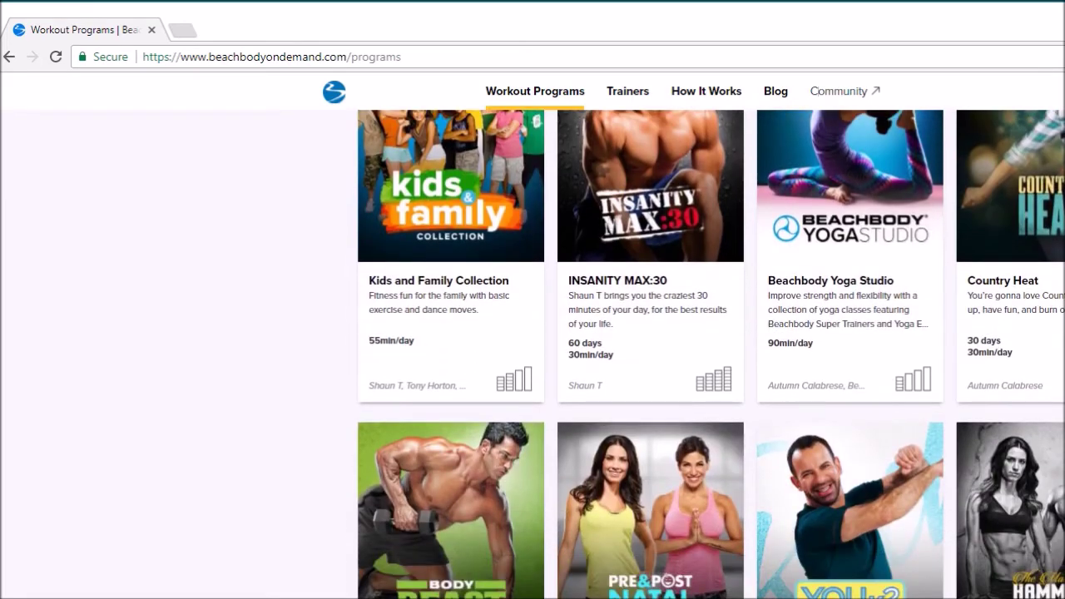
scroll(712, 354, up, 2)
scroll(712, 355, down, 3)
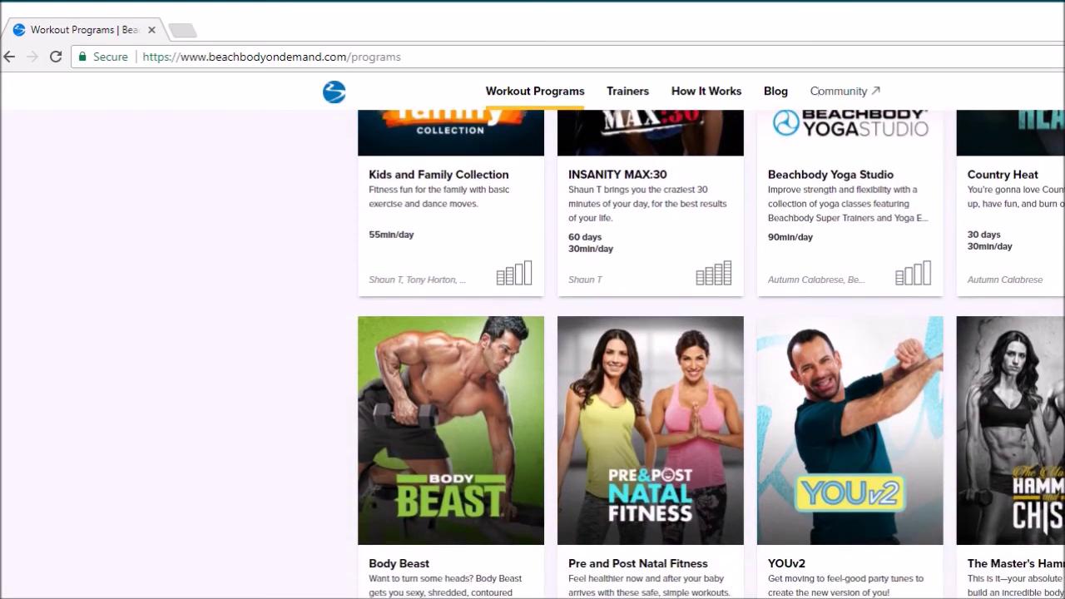
scroll(710, 353, down, 1)
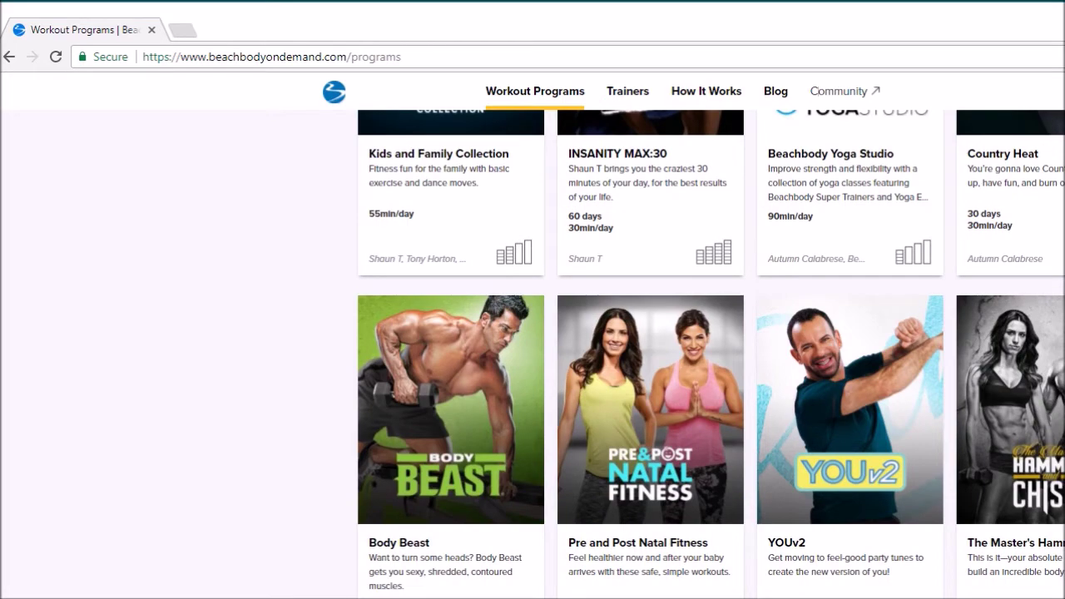
scroll(711, 355, down, 3)
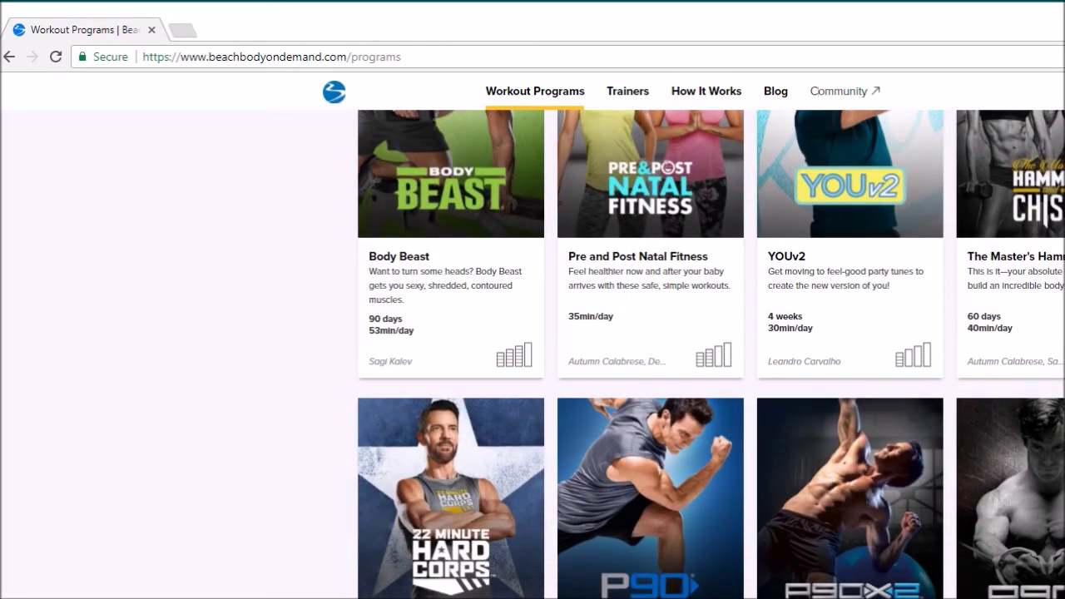
scroll(711, 355, down, 3)
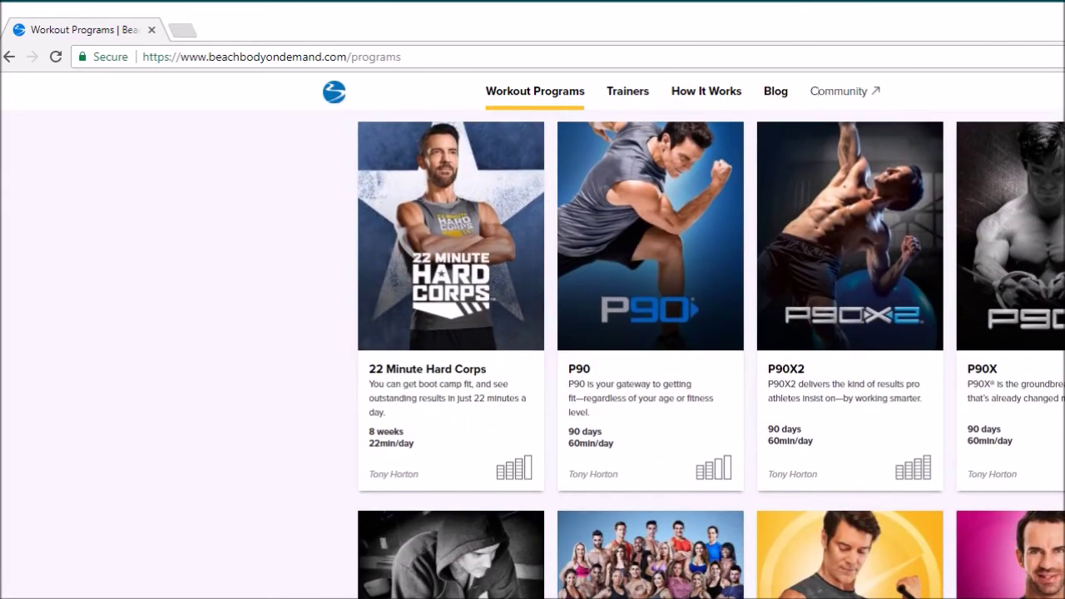
scroll(711, 355, down, 3)
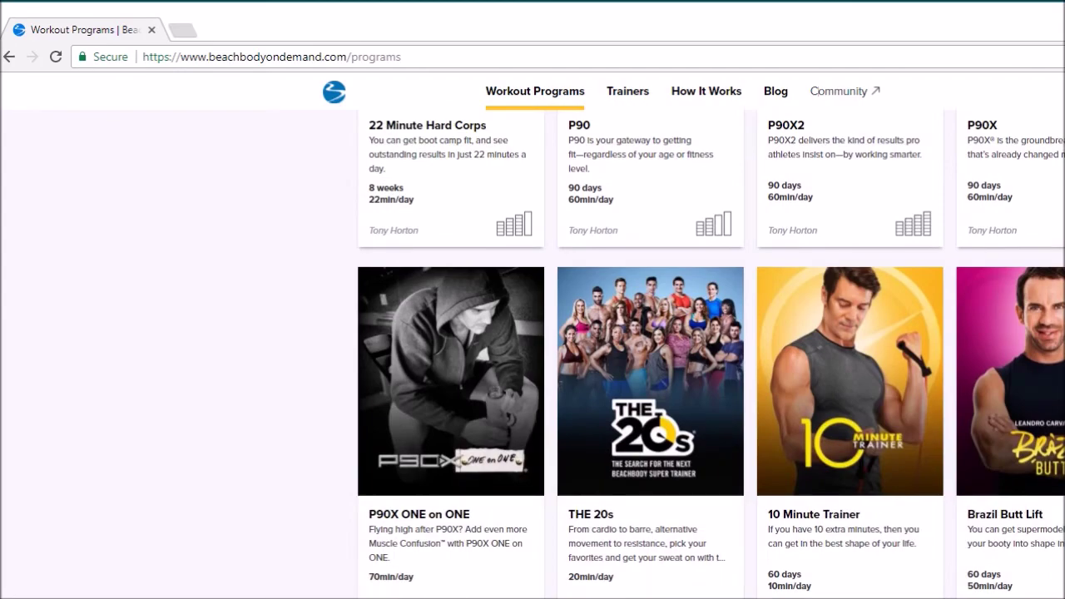
scroll(711, 354, up, 10)
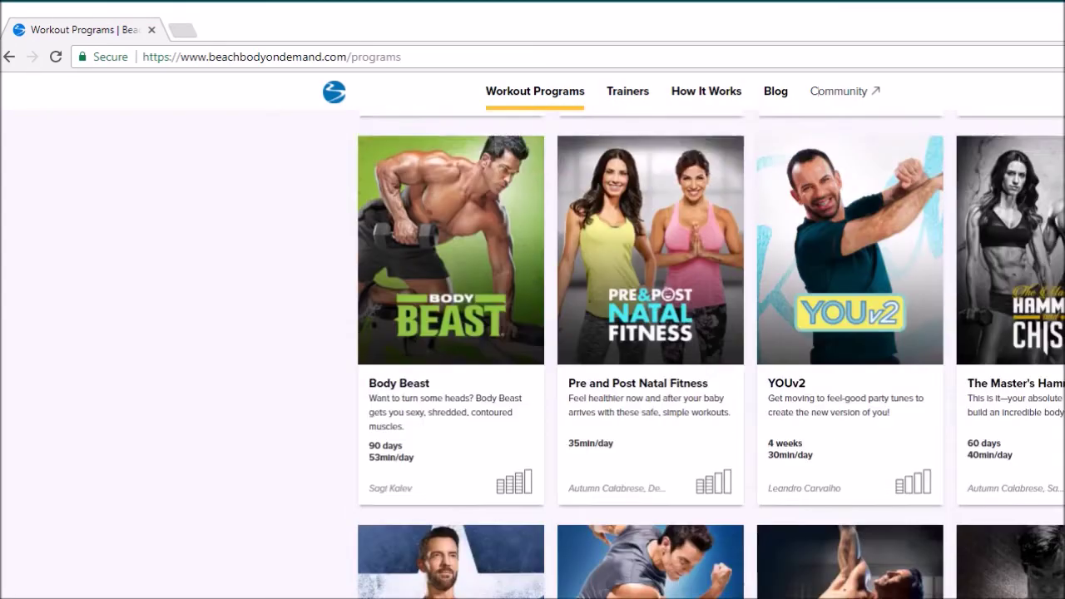
scroll(533, 339, up, 10)
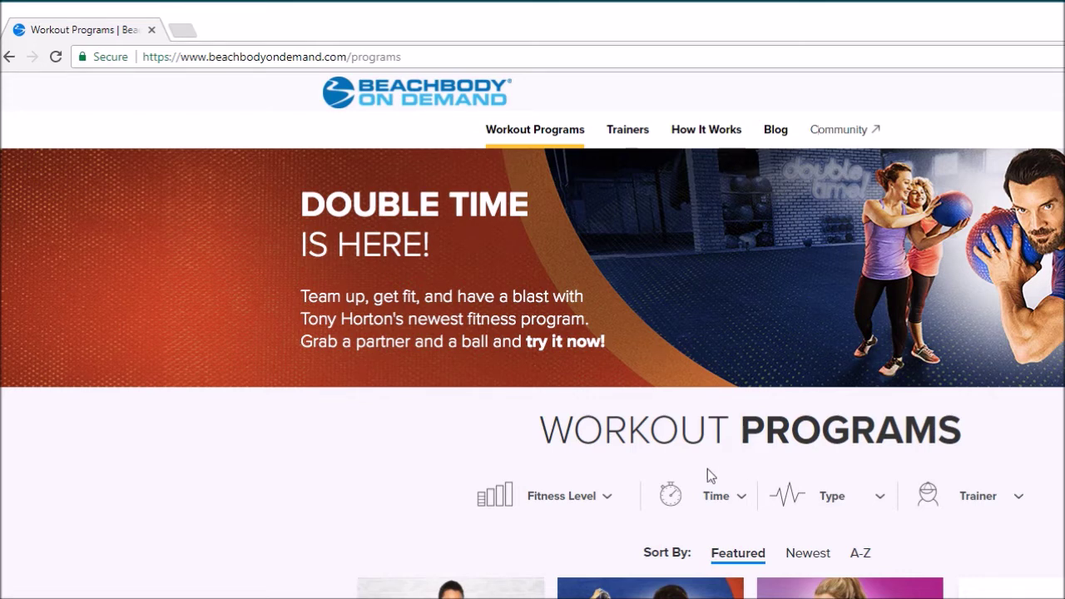
- Examine the available Fitness Level, Time, Type and Trainer filter options for the workout programs
click(608, 499)
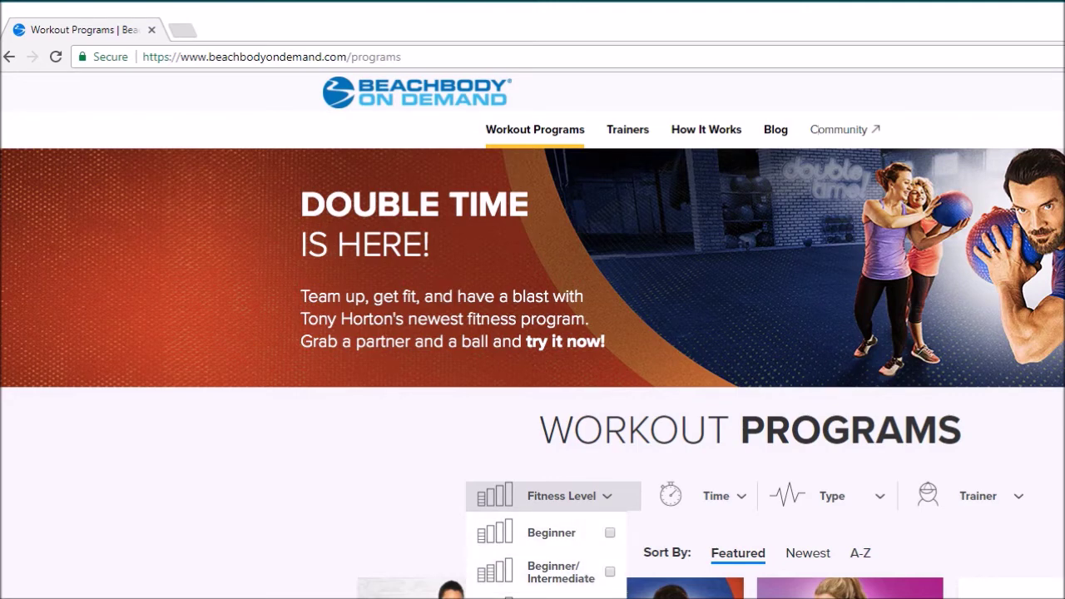
scroll(533, 339, down, 2)
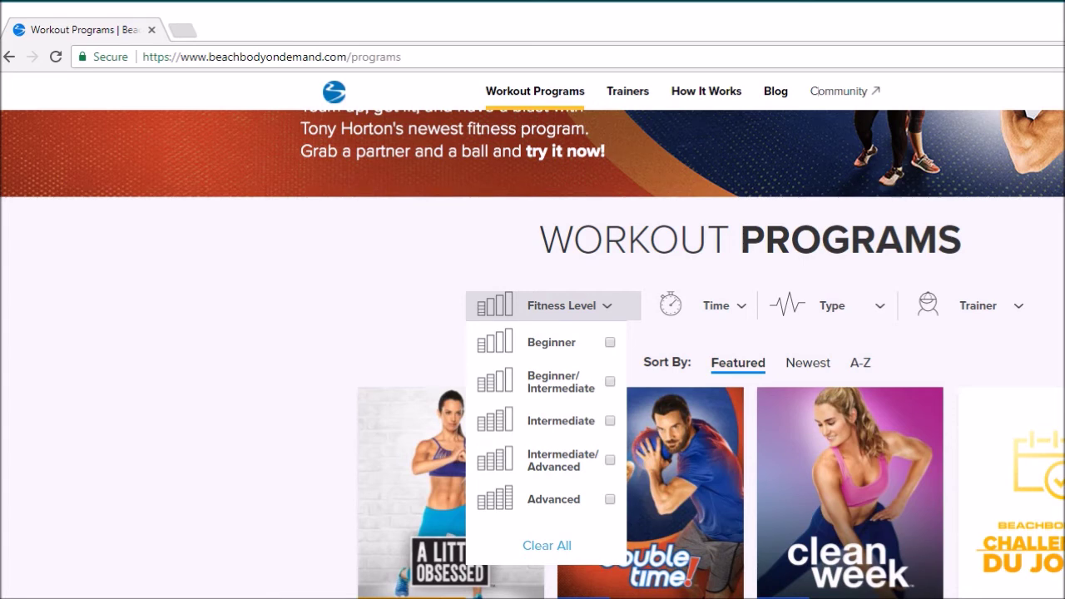
click(738, 315)
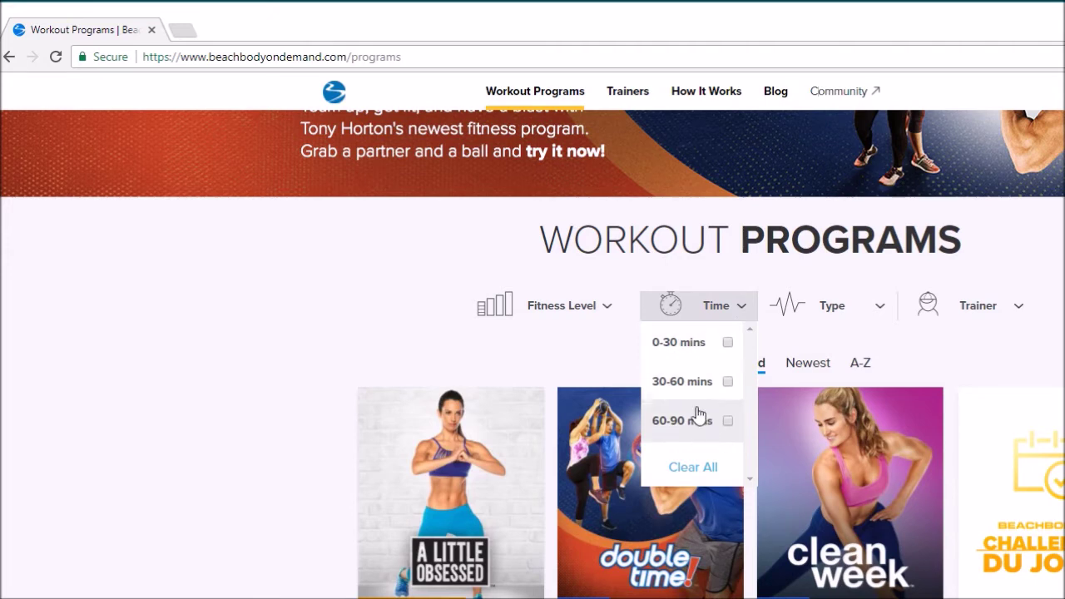
click(875, 306)
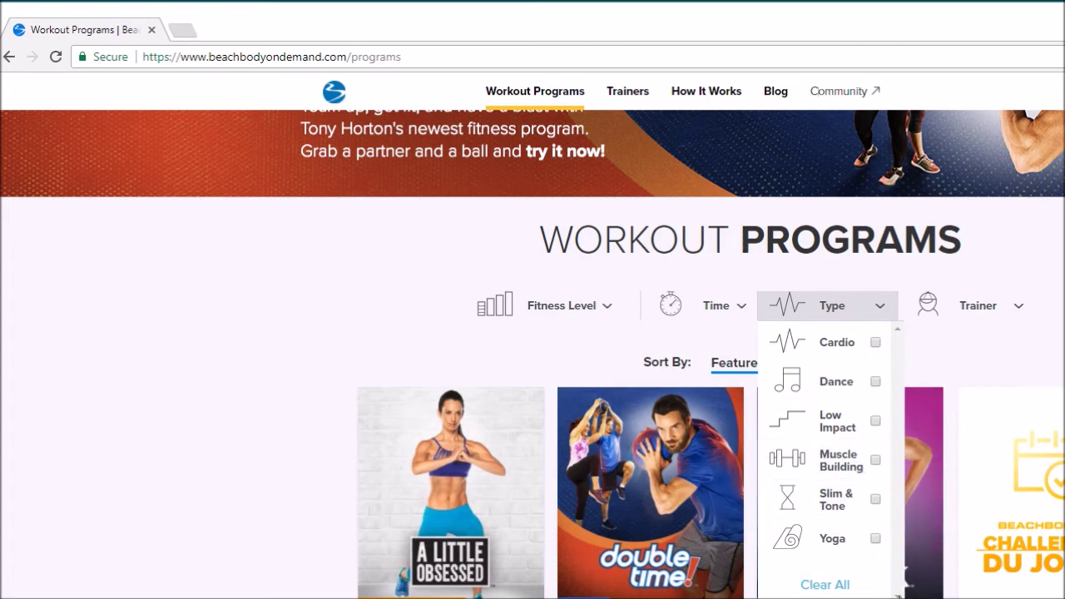
click(1001, 318)
drag(1031, 345, 1022, 283)
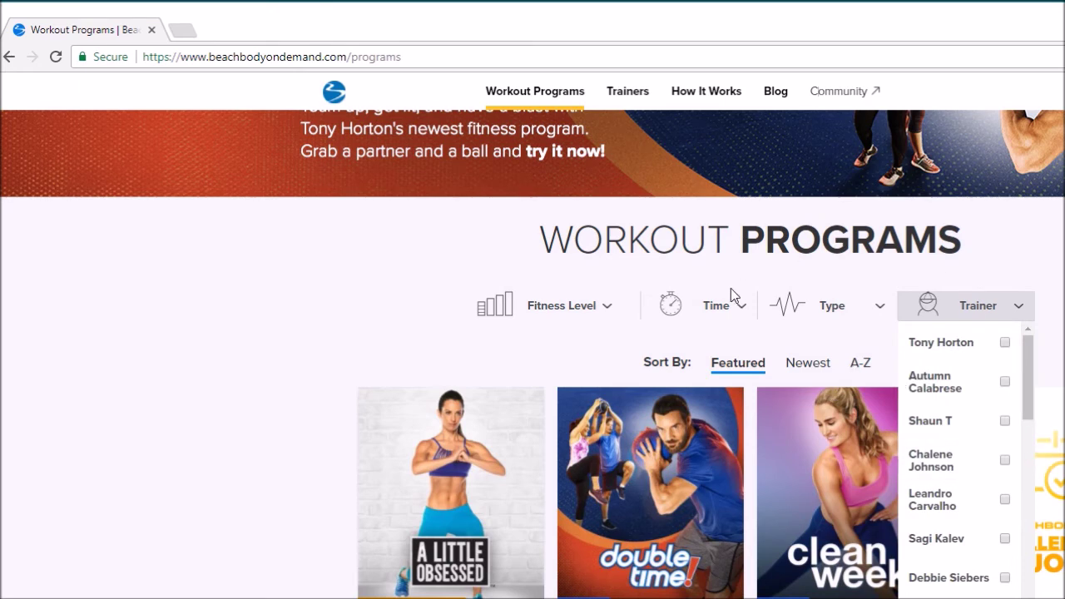
- Filter the workout programs by Beginner fitness level, 0-30 mins and Muscle Building, and look over the matching programs
click(601, 312)
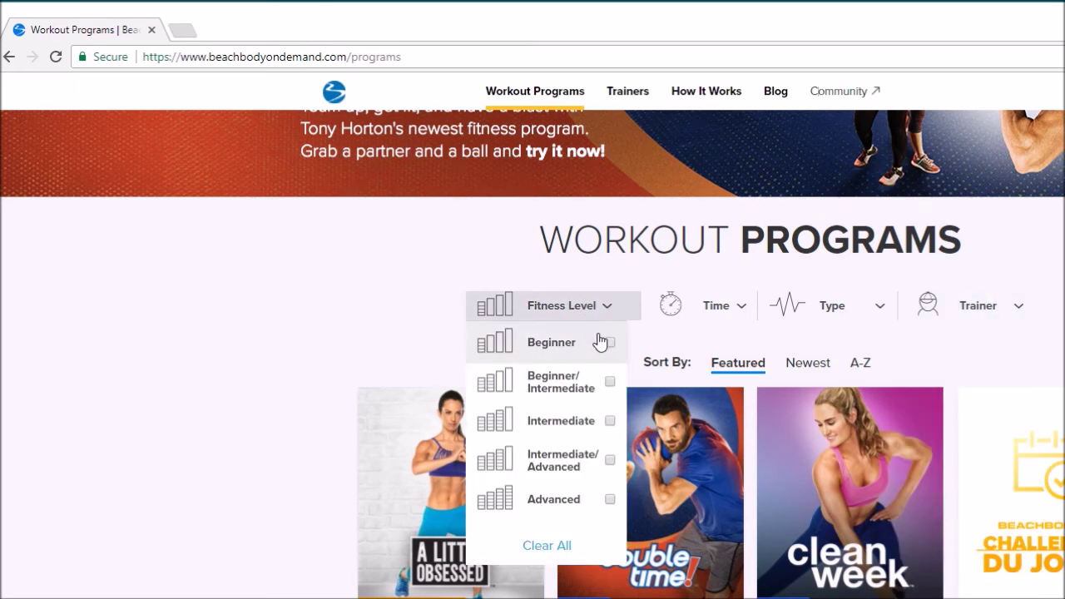
click(610, 342)
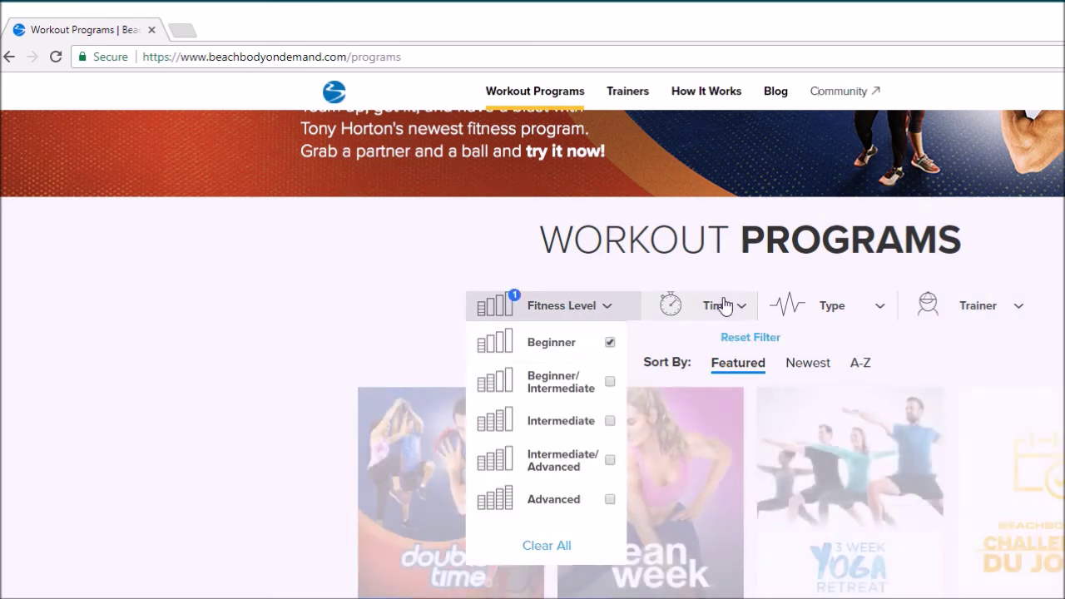
click(740, 316)
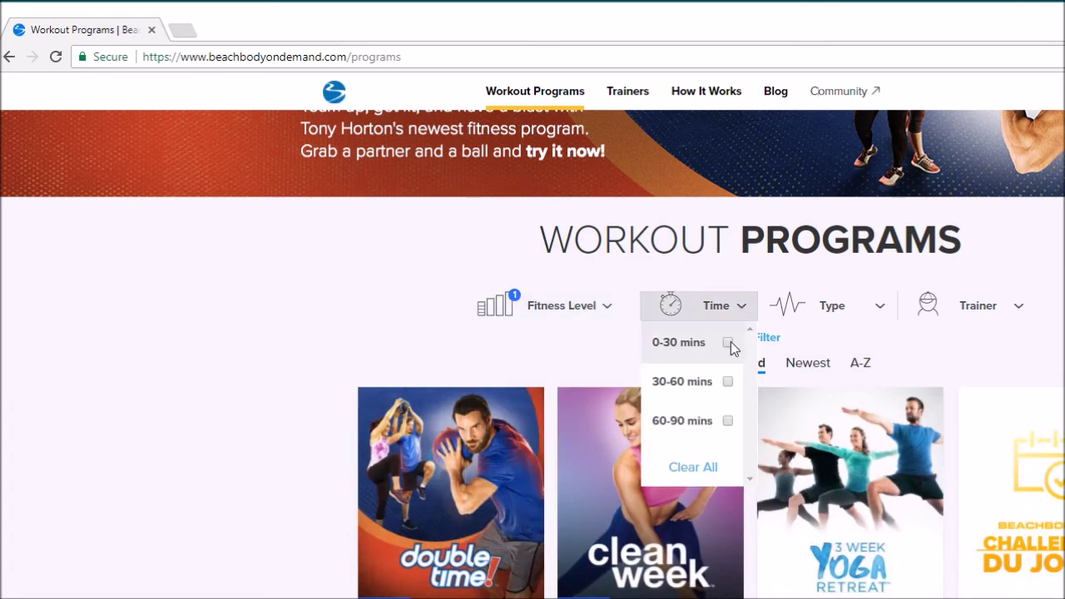
click(728, 342)
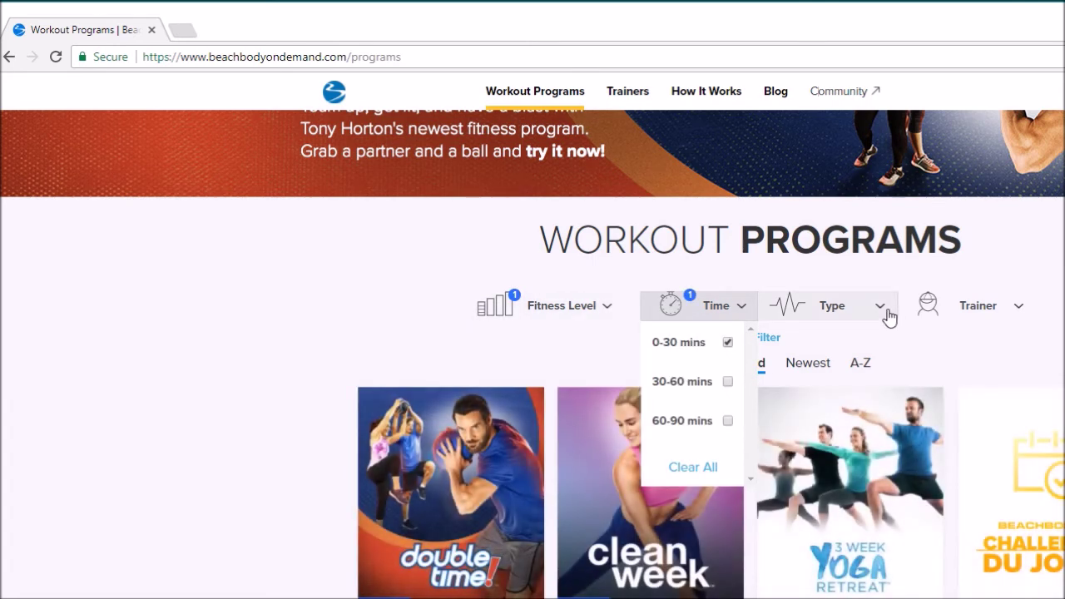
click(887, 313)
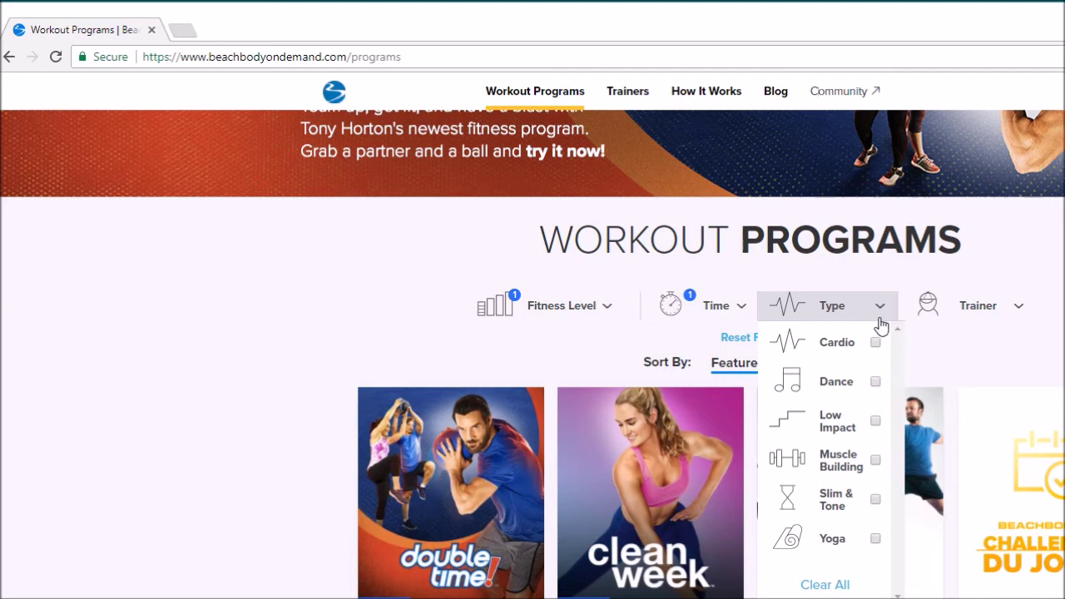
click(875, 460)
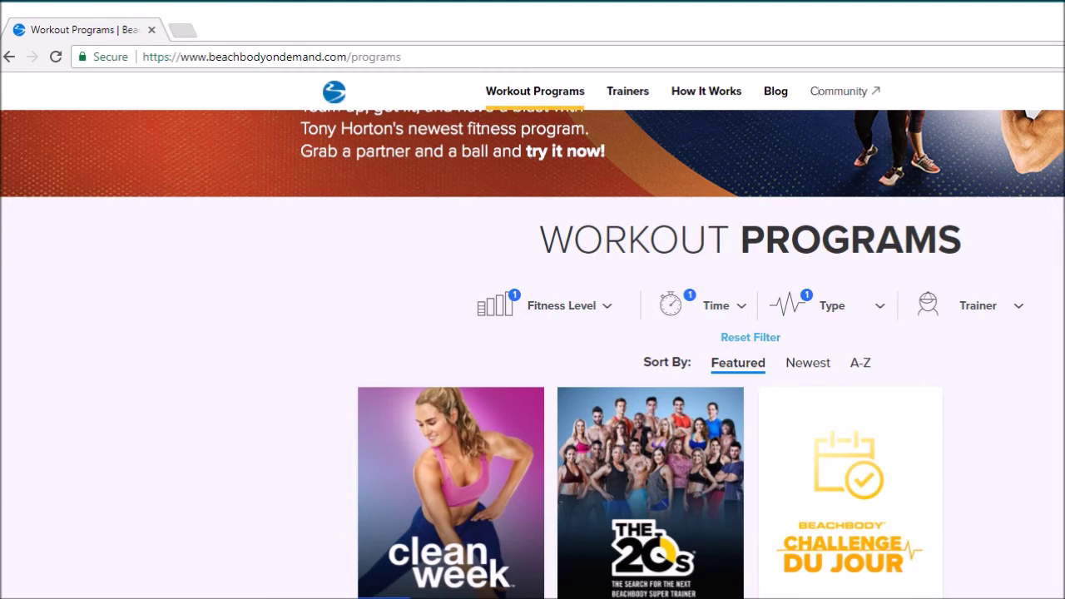
scroll(532, 355, down, 3)
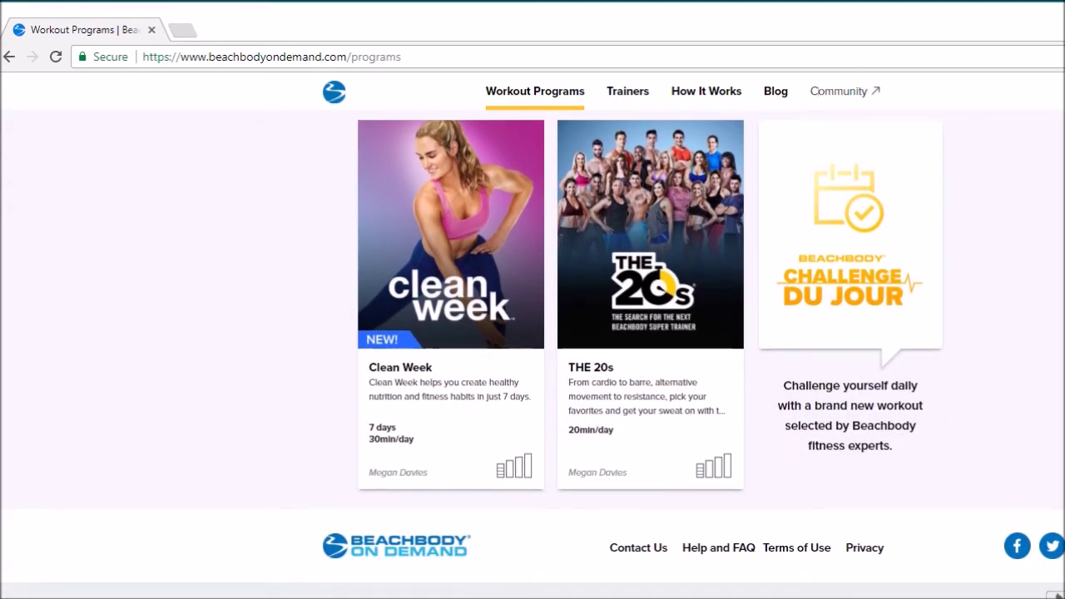
scroll(532, 355, up, 1)
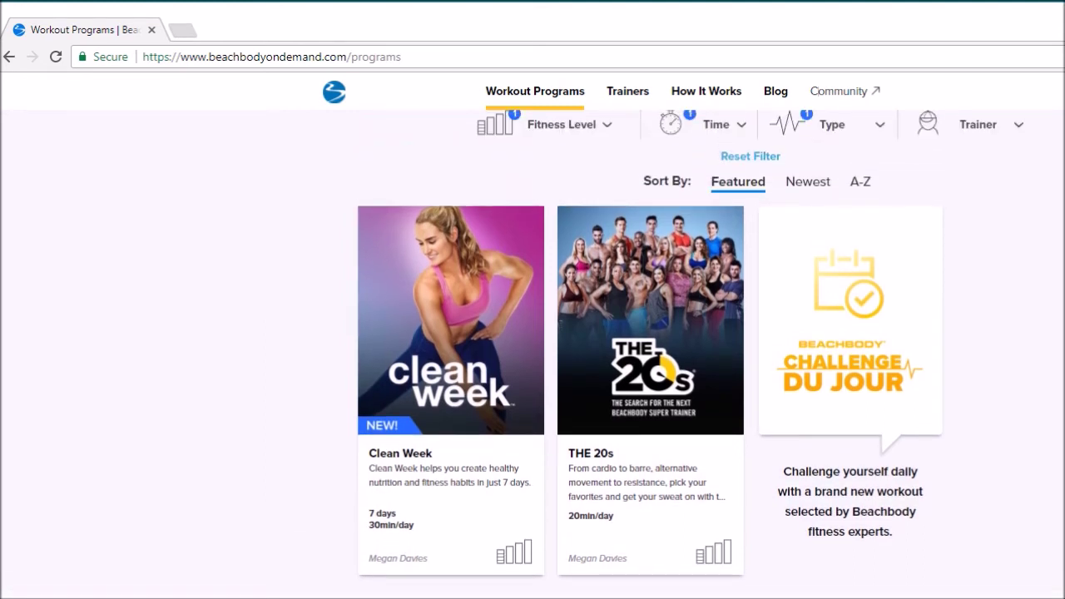
scroll(533, 354, up, 1)
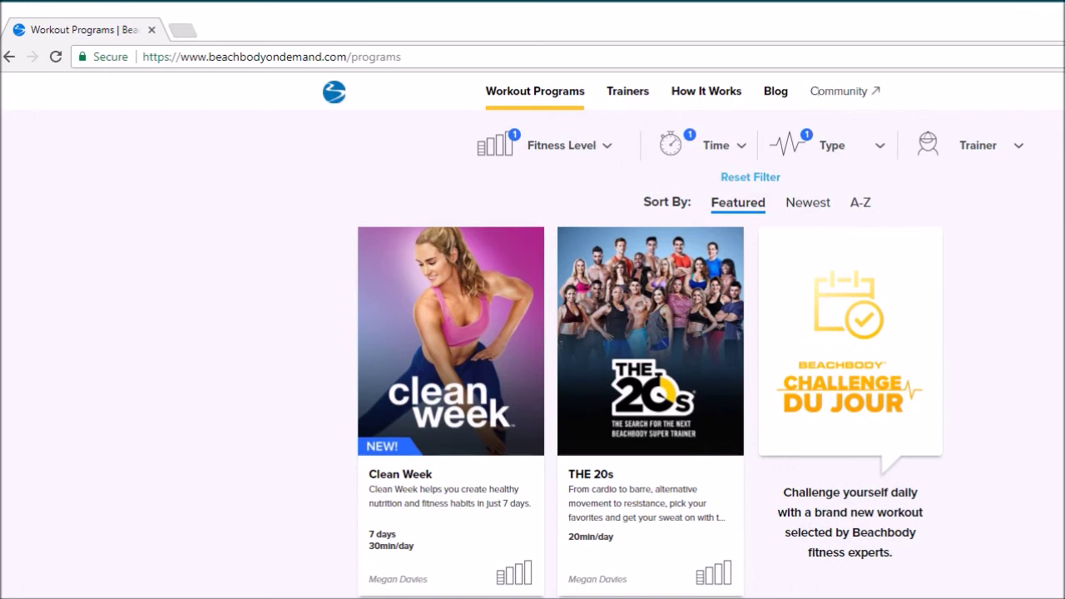
scroll(533, 355, up, 2)
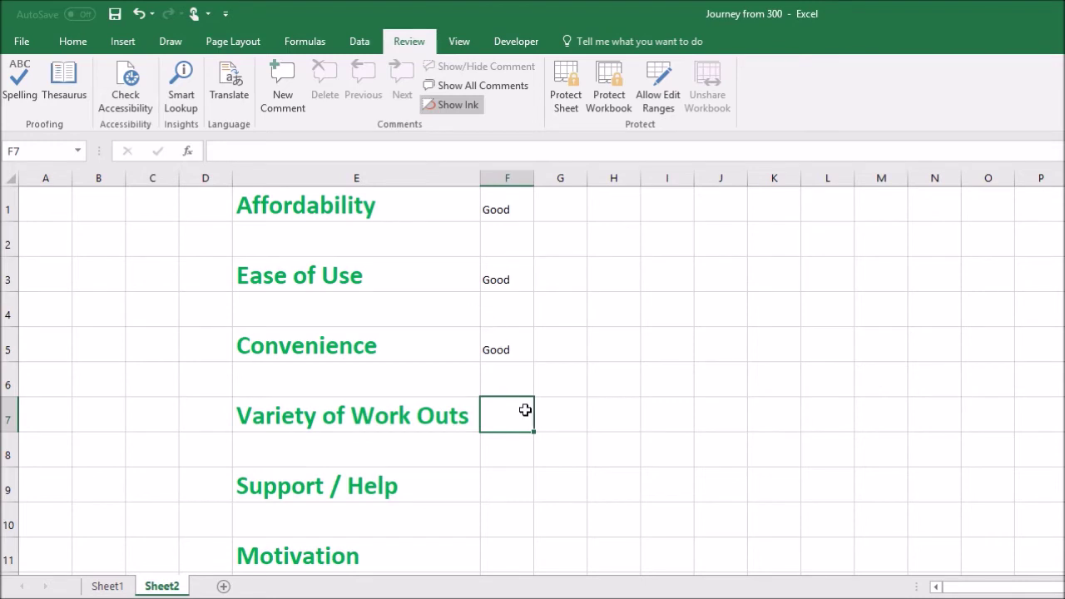
- In the Excel rating sheet, enter "Good" for Variety of Work Outs in F7
text(Good)
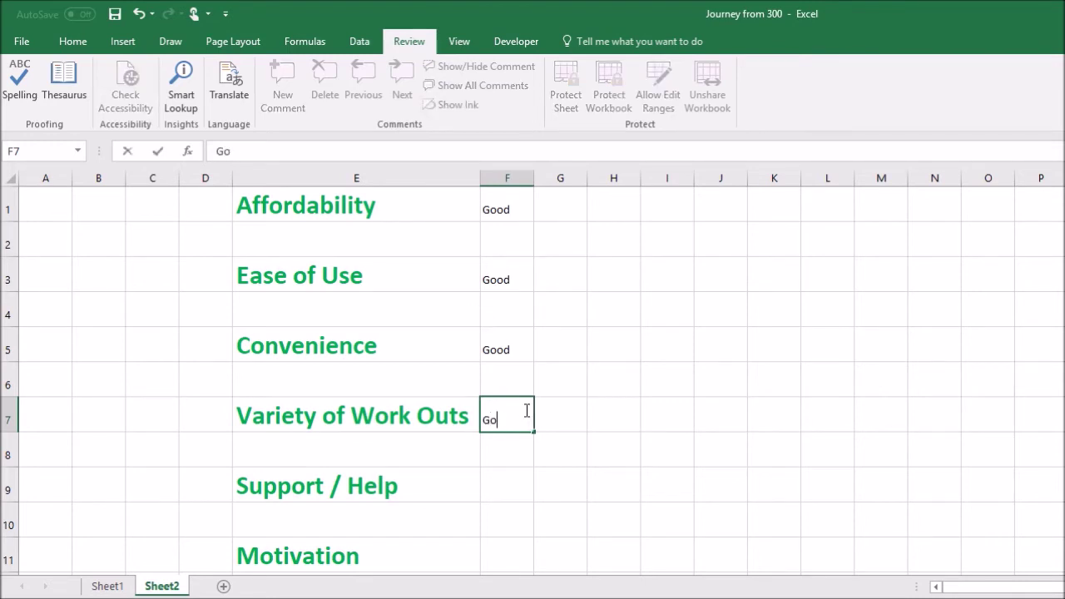
key(Return)
key(Return)
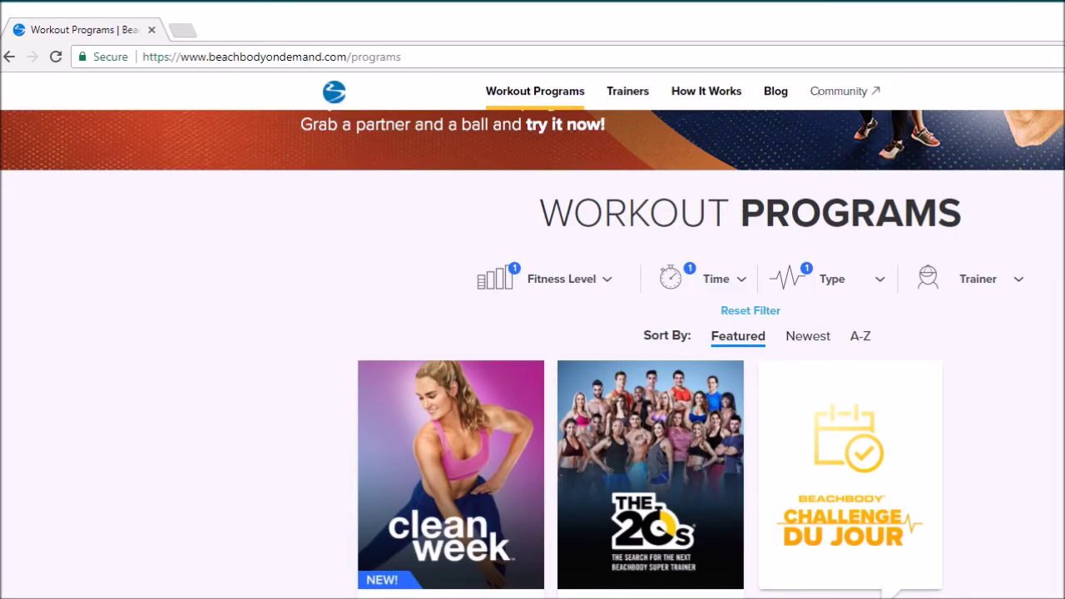
- In the browser, look over the filtered programs, and visit the Community page before returning to Workout Programs
scroll(533, 355, down, 3)
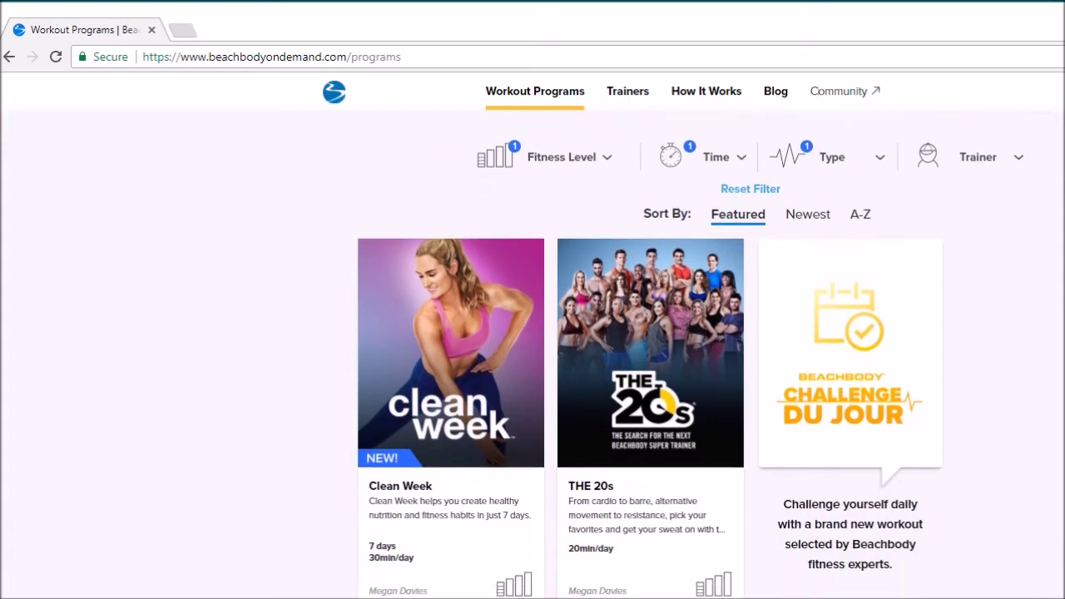
scroll(533, 354, up, 2)
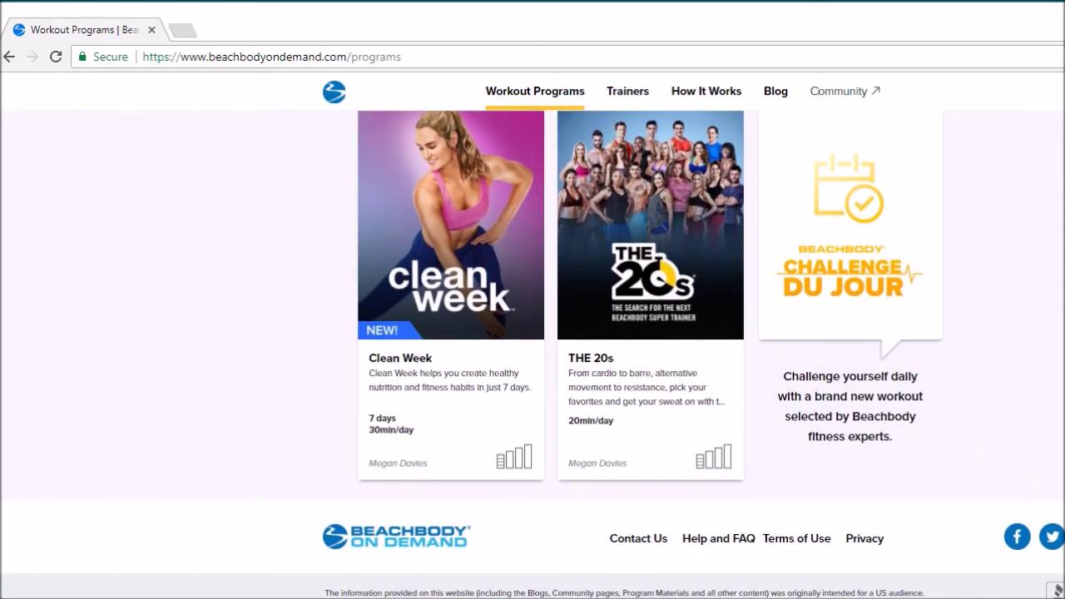
scroll(533, 355, up, 5)
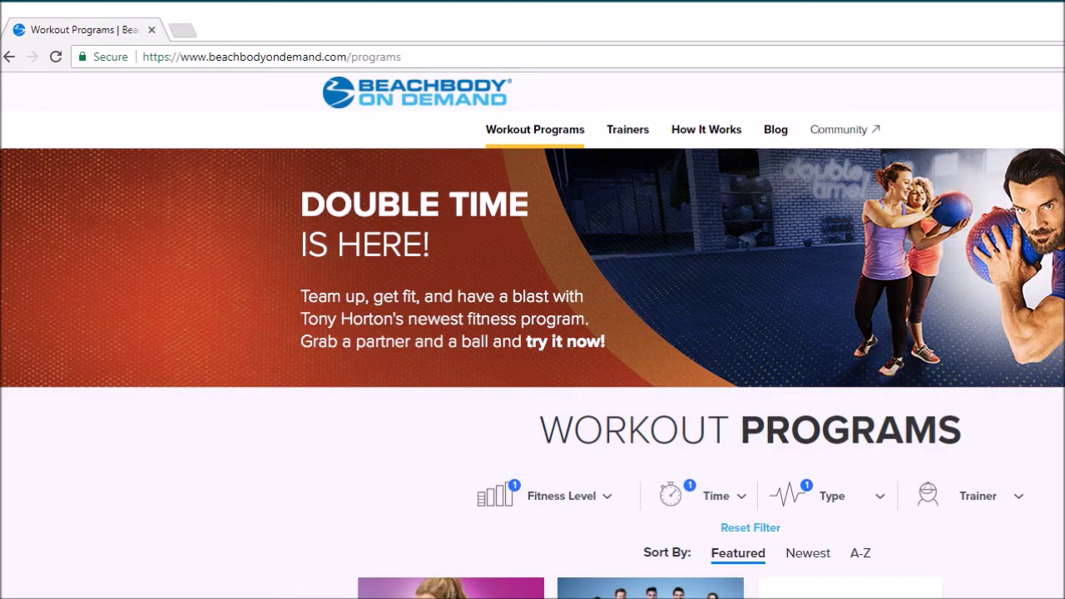
scroll(533, 375, down, 5)
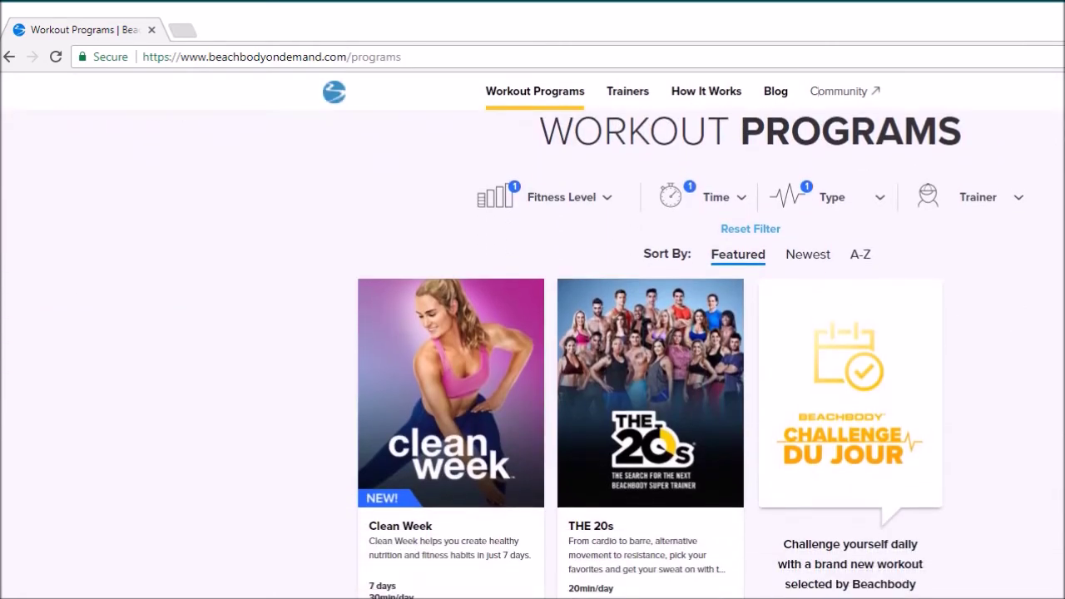
scroll(533, 332, down, 2)
scroll(533, 333, up, 5)
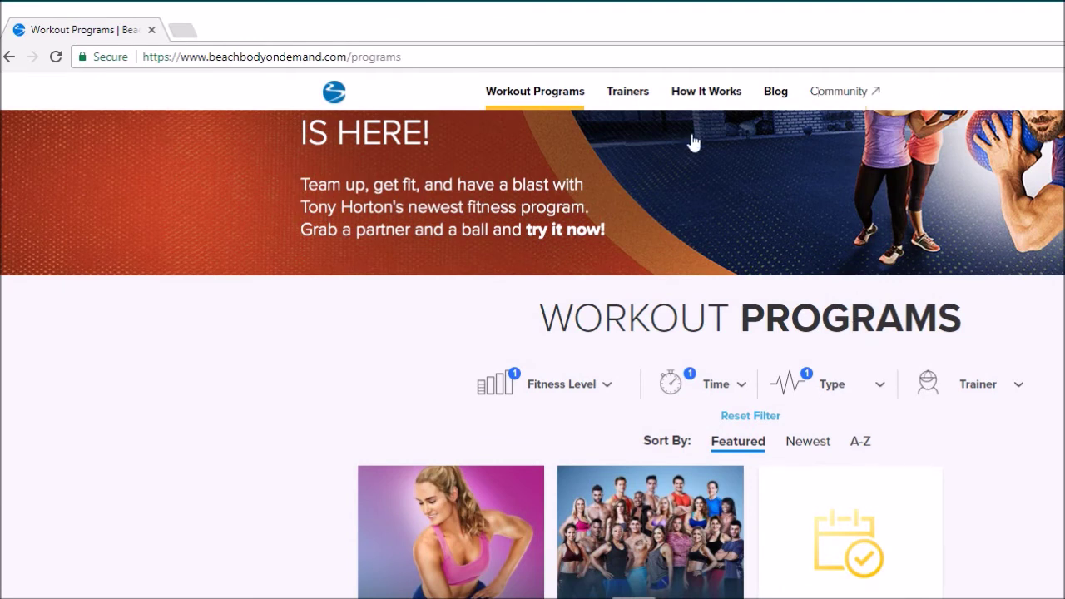
click(843, 93)
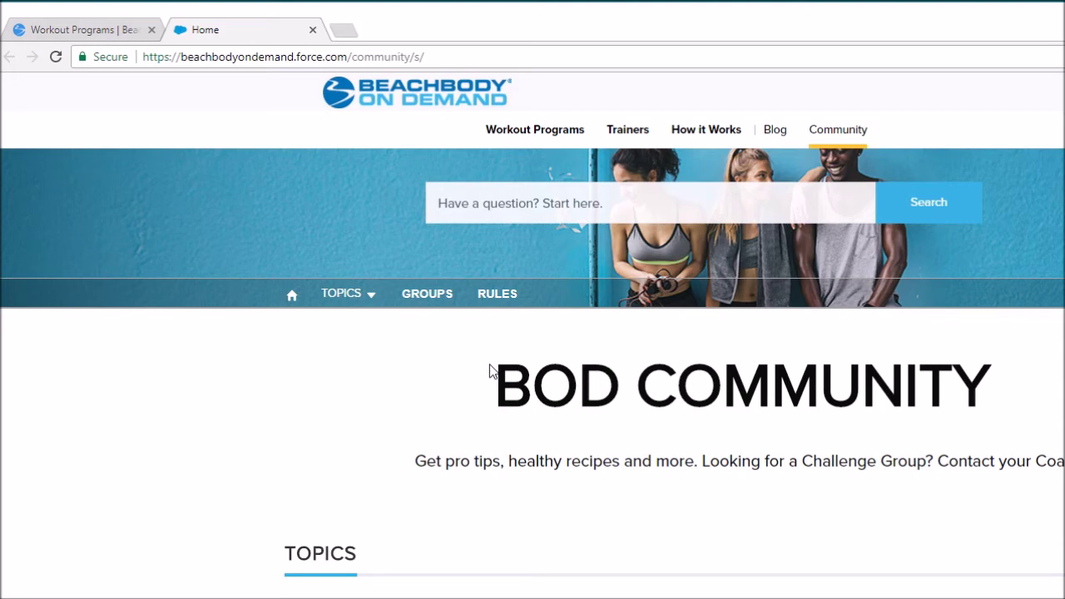
click(545, 136)
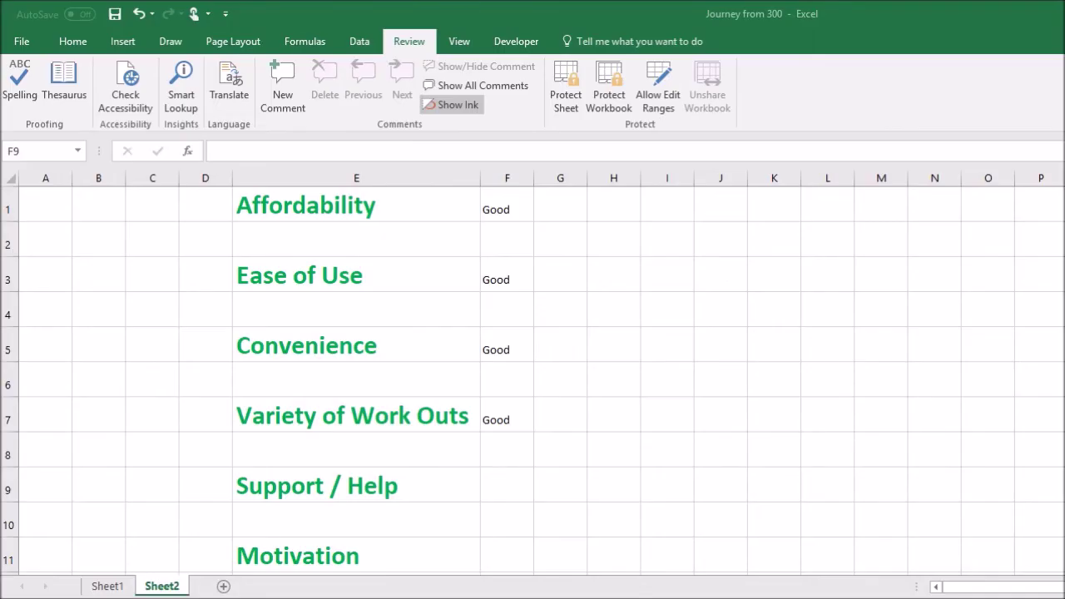
- In the Excel rating sheet, enter "Lacking" for Support / Help in F9
click(517, 481)
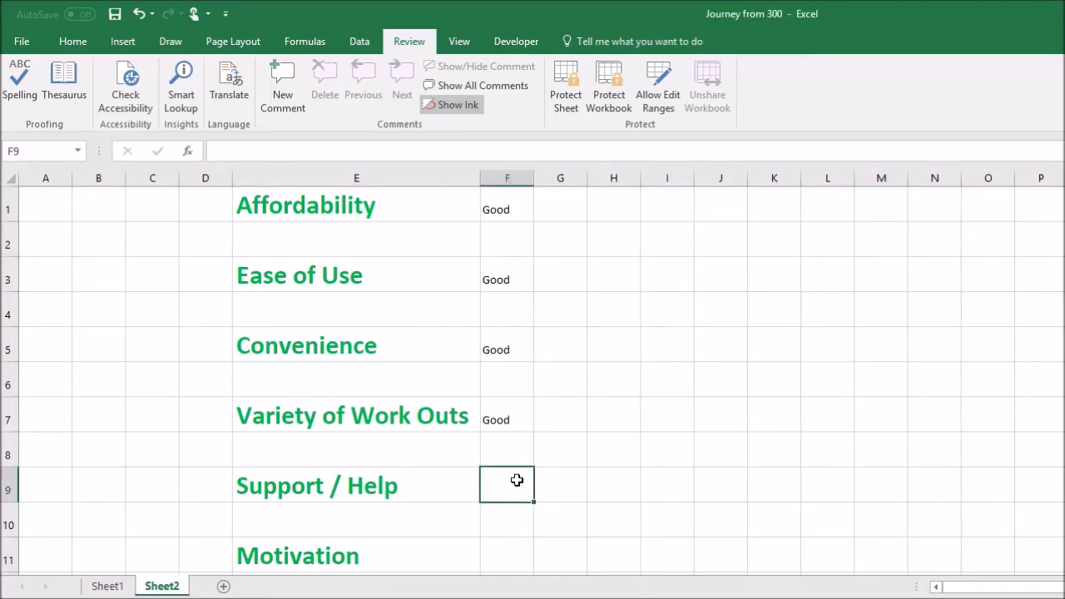
text(Lacking)
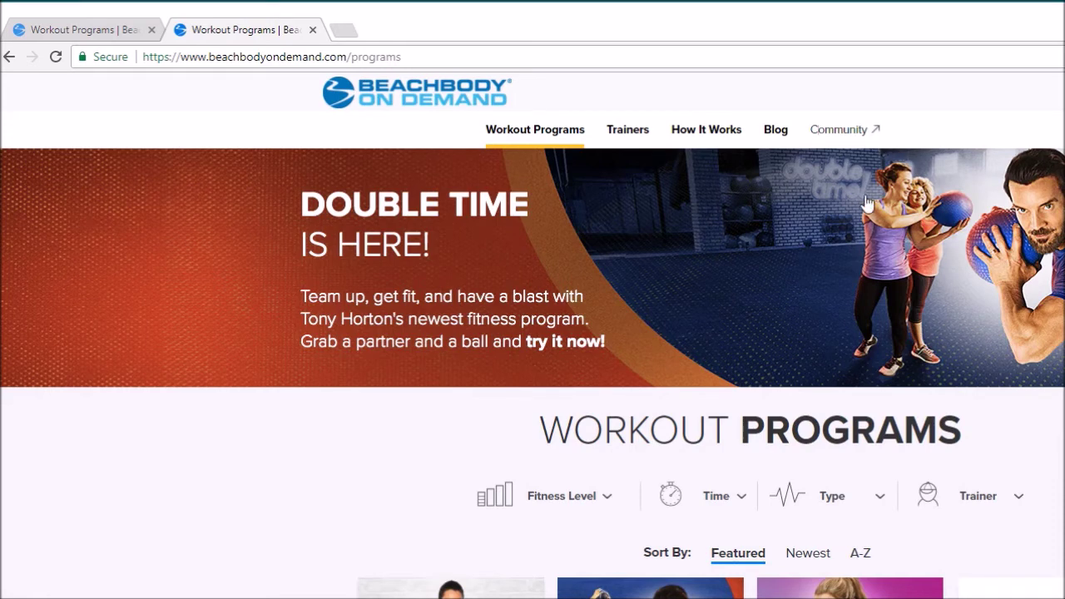
mouse_move(1036, 78)
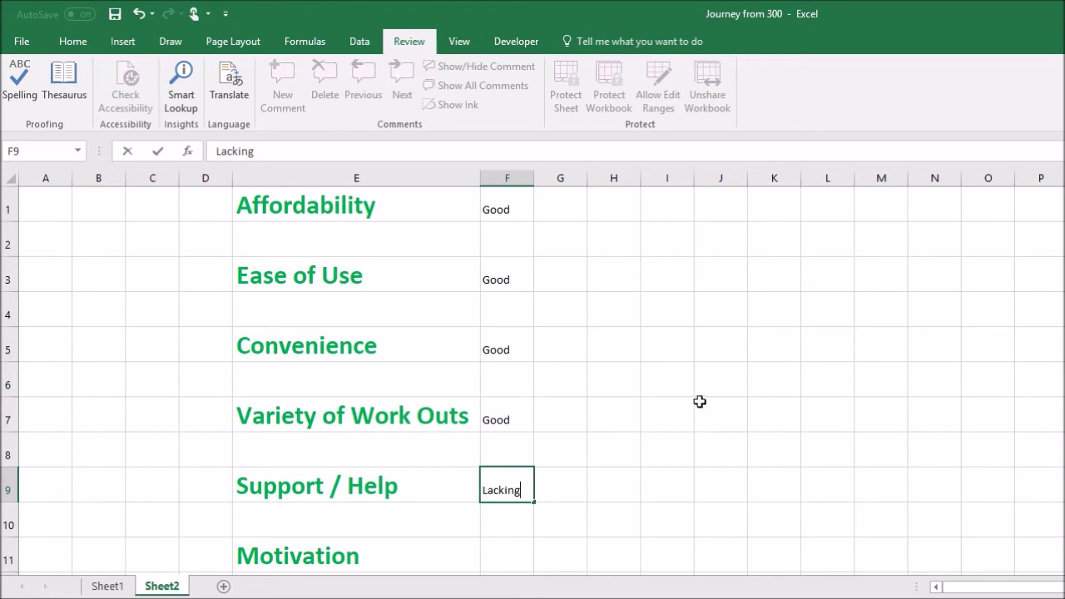
key(Return)
key(Return)
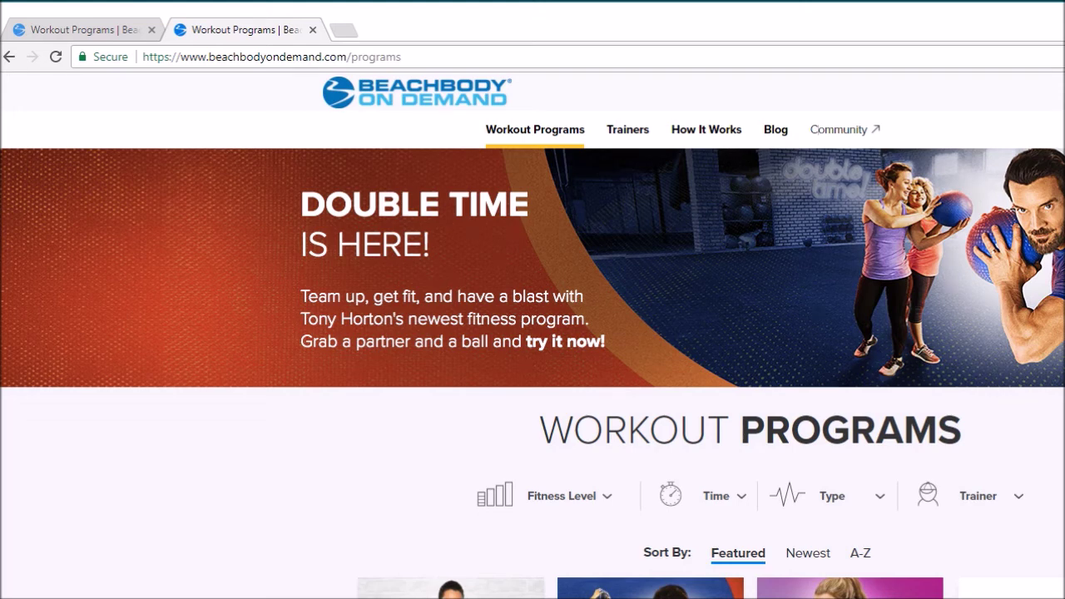
- In the browser, open the SHIFT SHOP group from the Community page's featured groups and read through its member posts
click(852, 135)
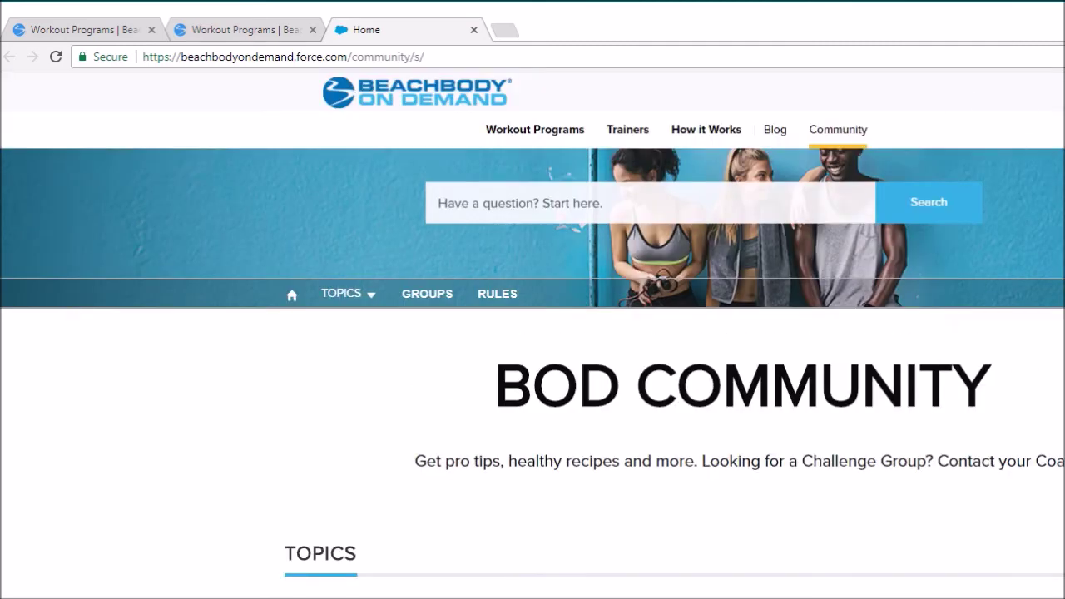
scroll(533, 333, down, 8)
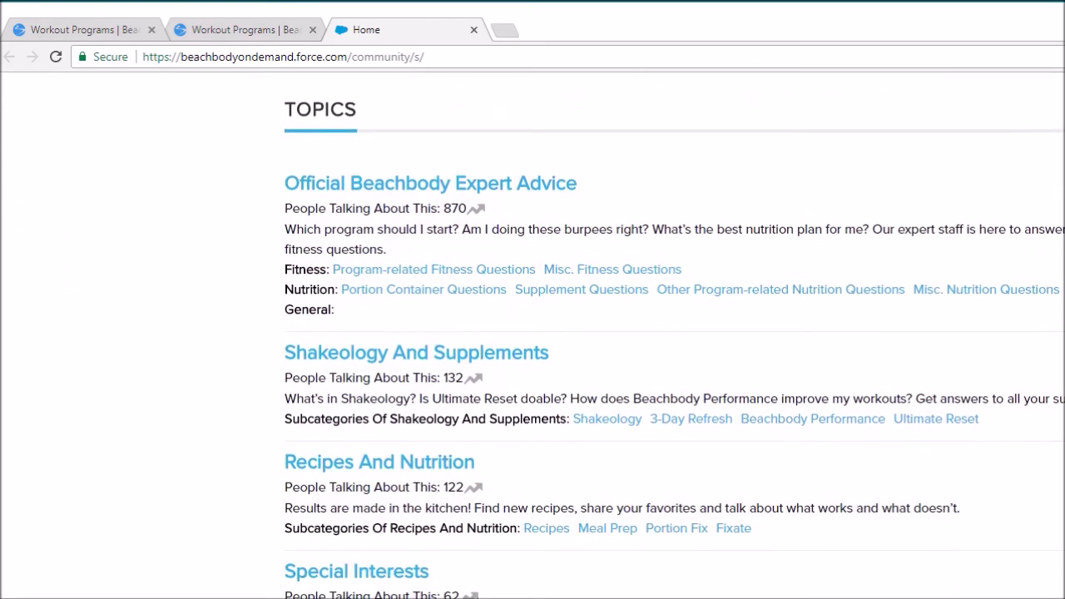
scroll(674, 340, down, 4)
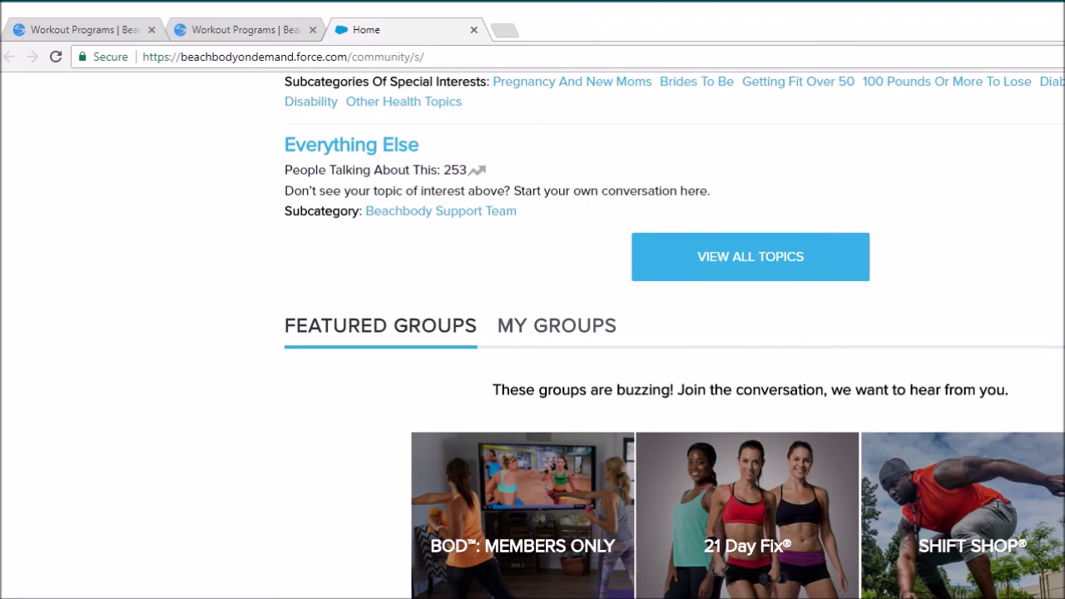
scroll(1034, 381, down, 2)
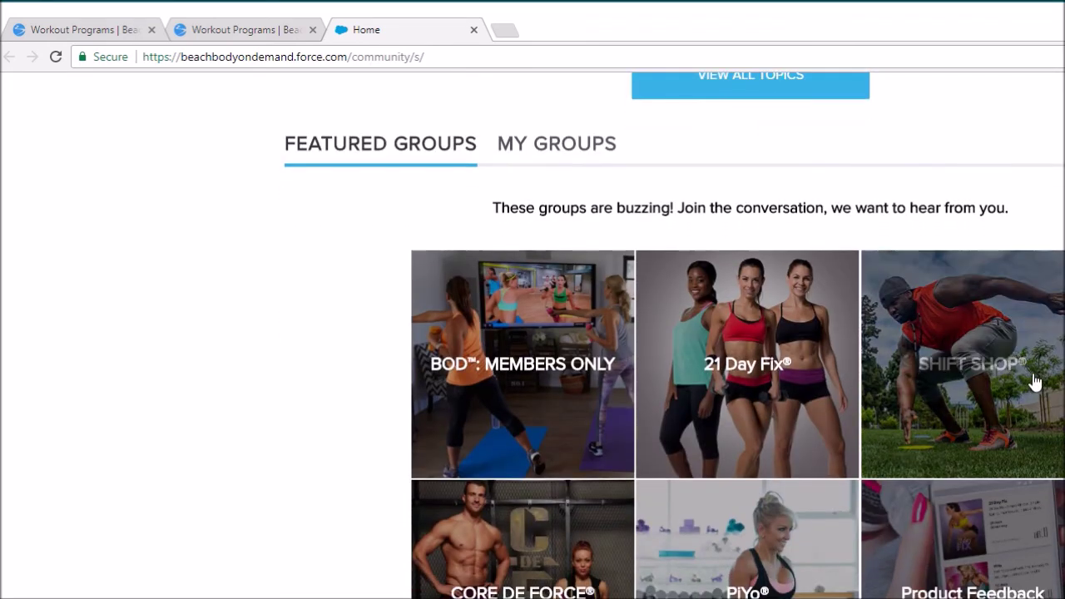
click(1034, 381)
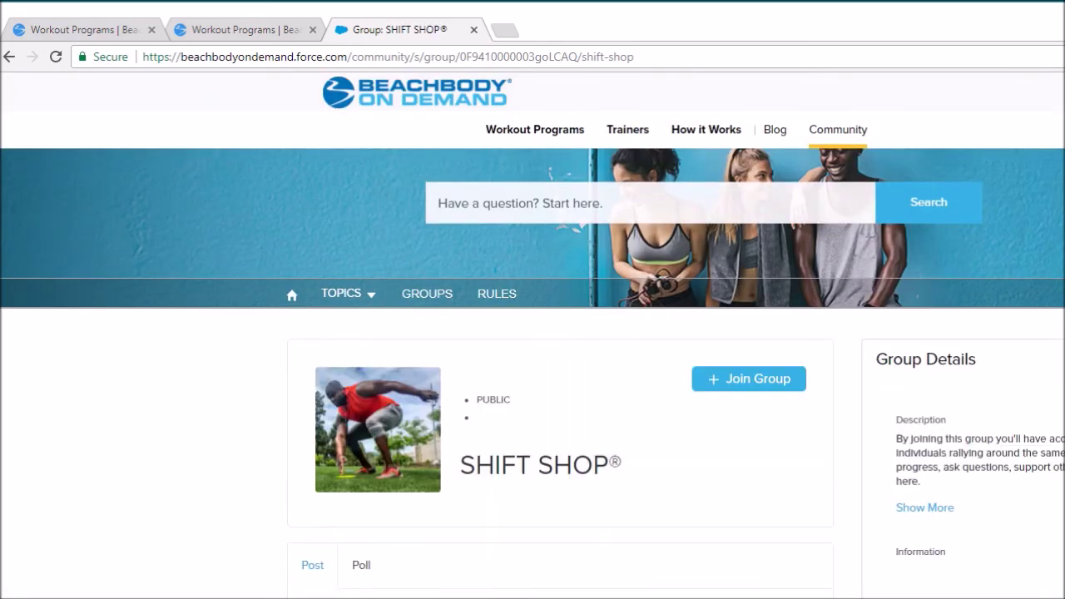
scroll(532, 333, down, 5)
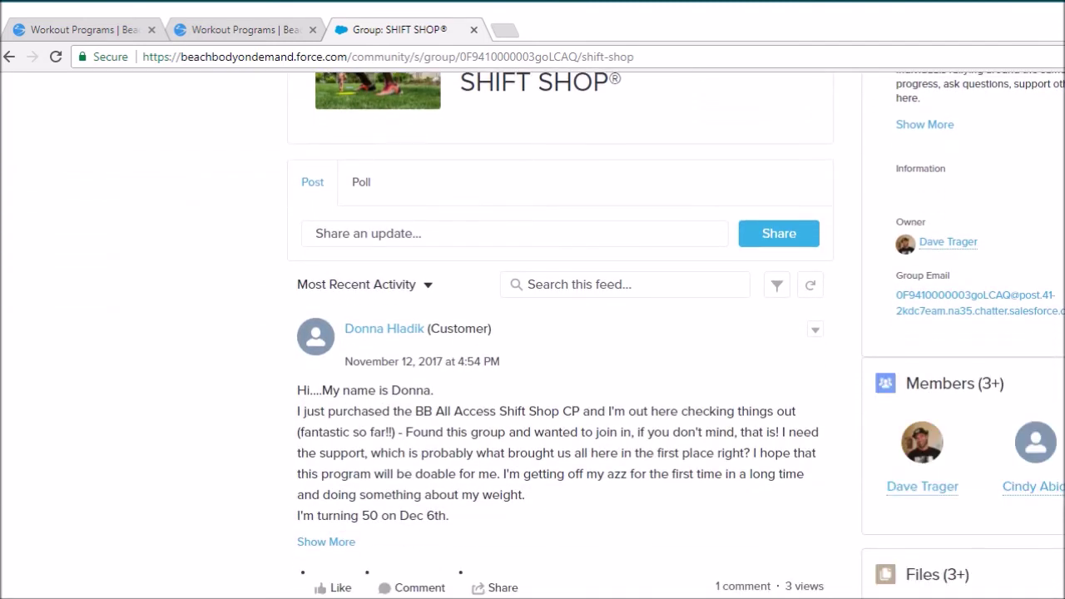
scroll(533, 333, down, 5)
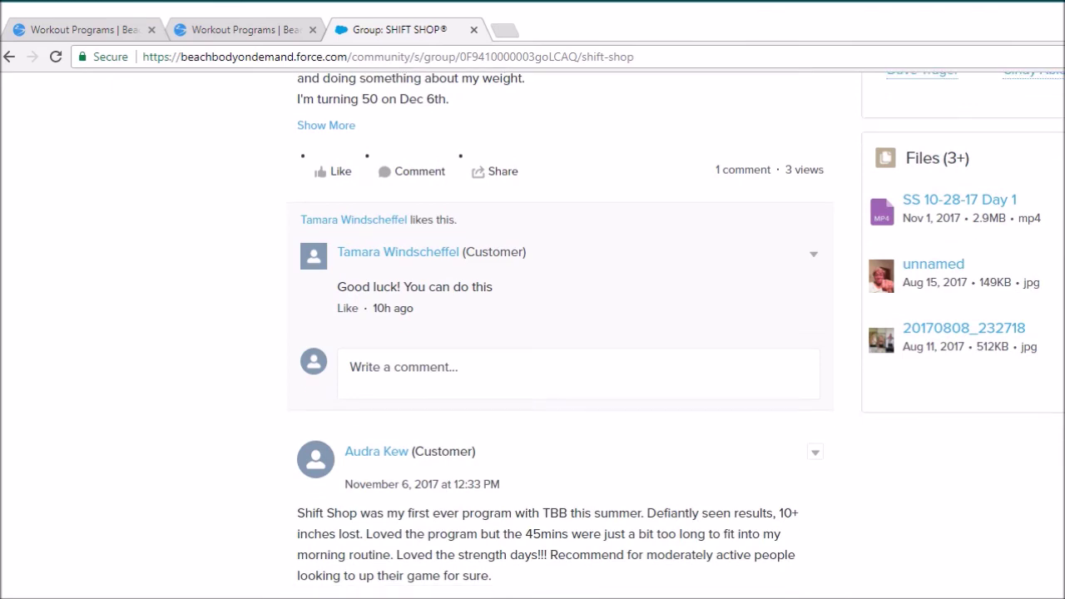
- Return to the top of the SHIFT SHOP group page and go back to the open Workout Programs pages
scroll(533, 333, up, 10)
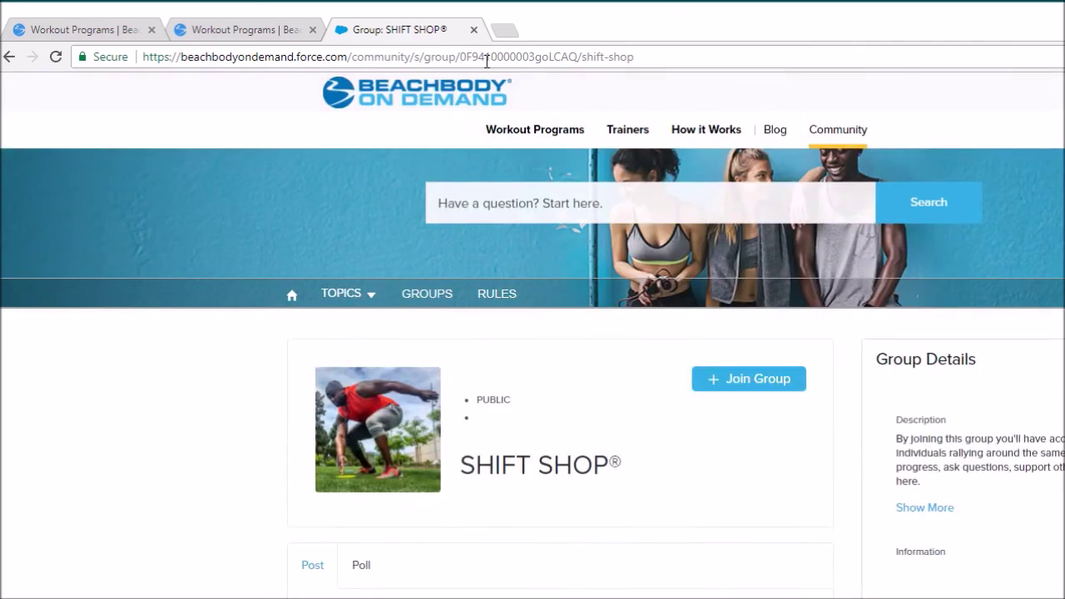
click(107, 30)
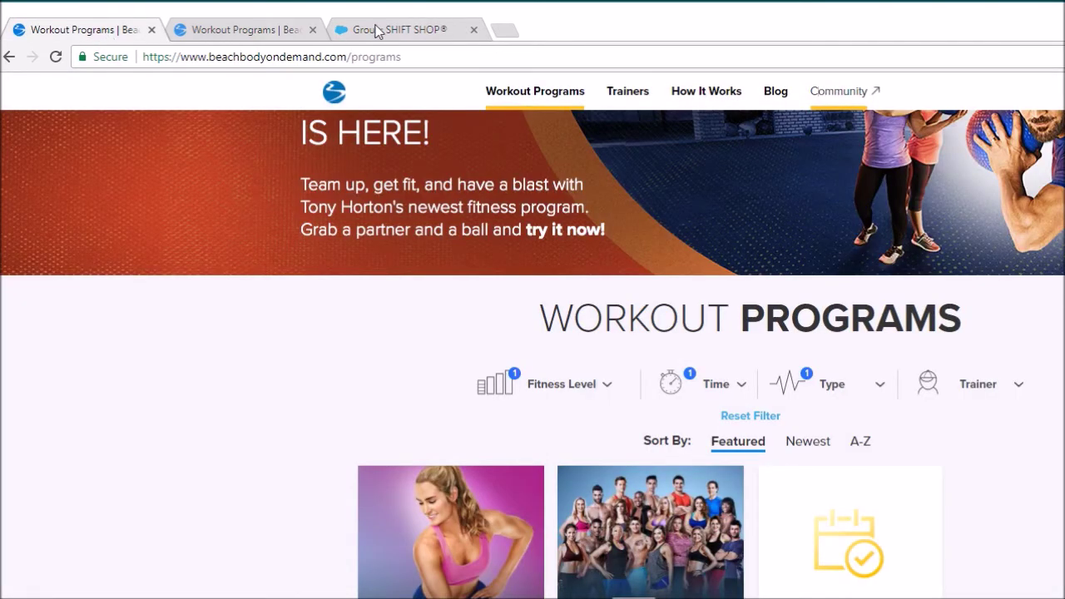
click(260, 29)
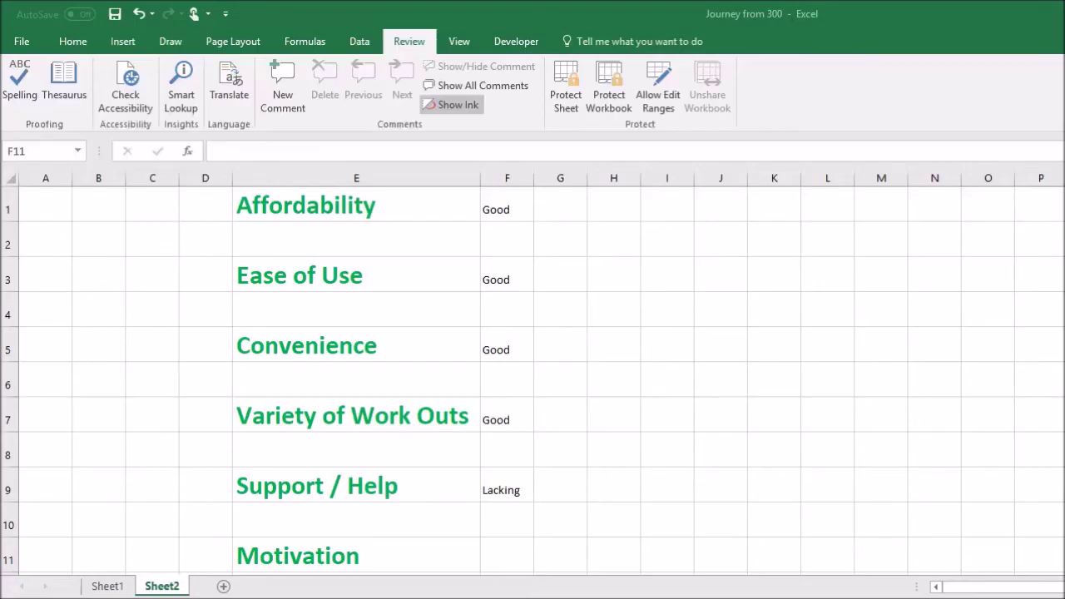
- In the Excel rating sheet, enter "Adequate" for Motivation in F11
click(511, 560)
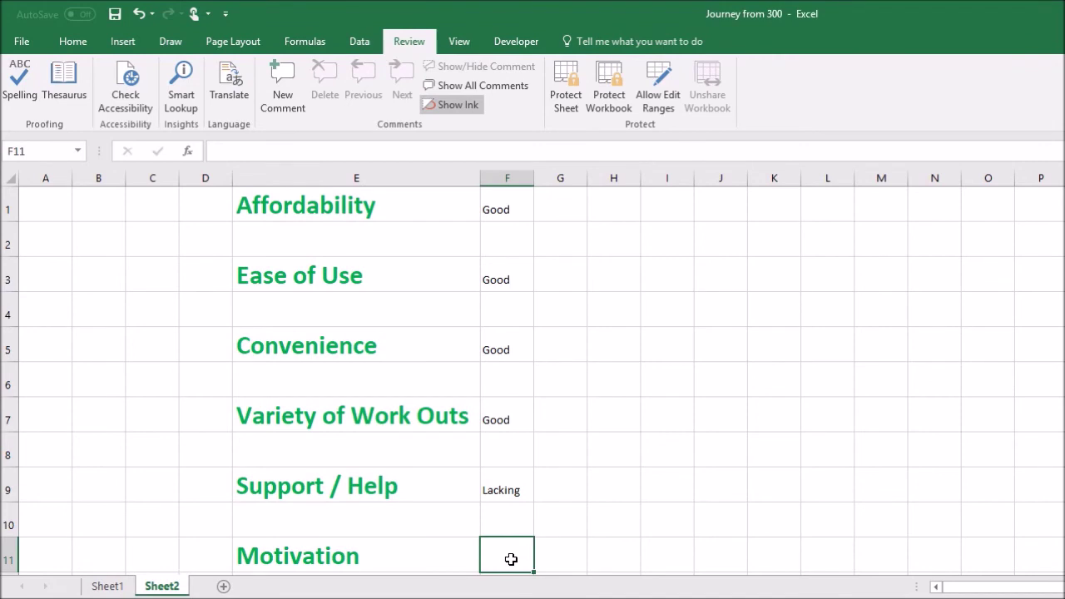
text(A)
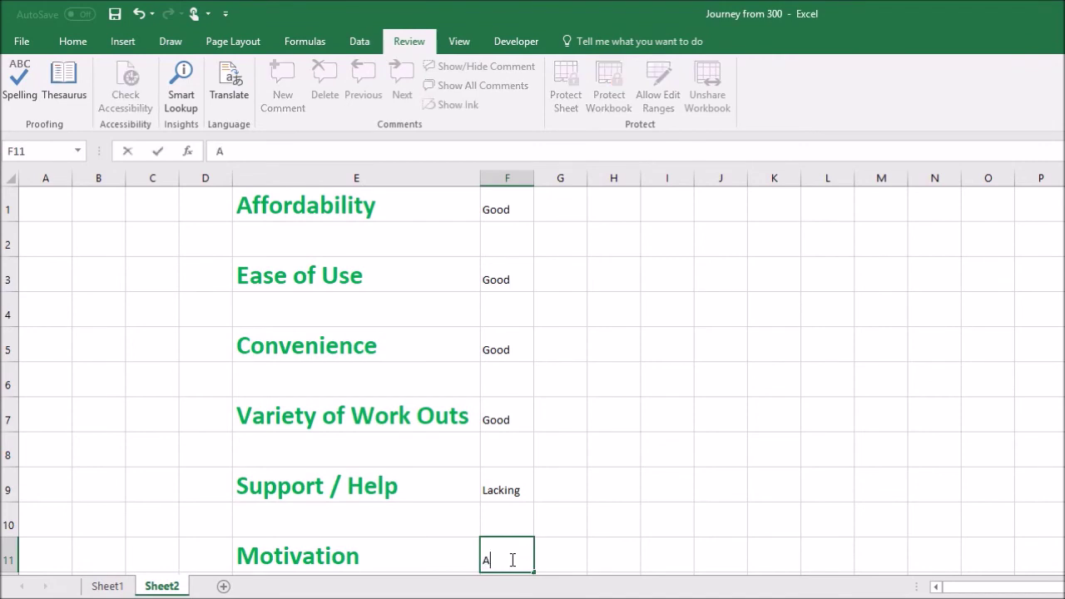
text(dequate)
key(Return)
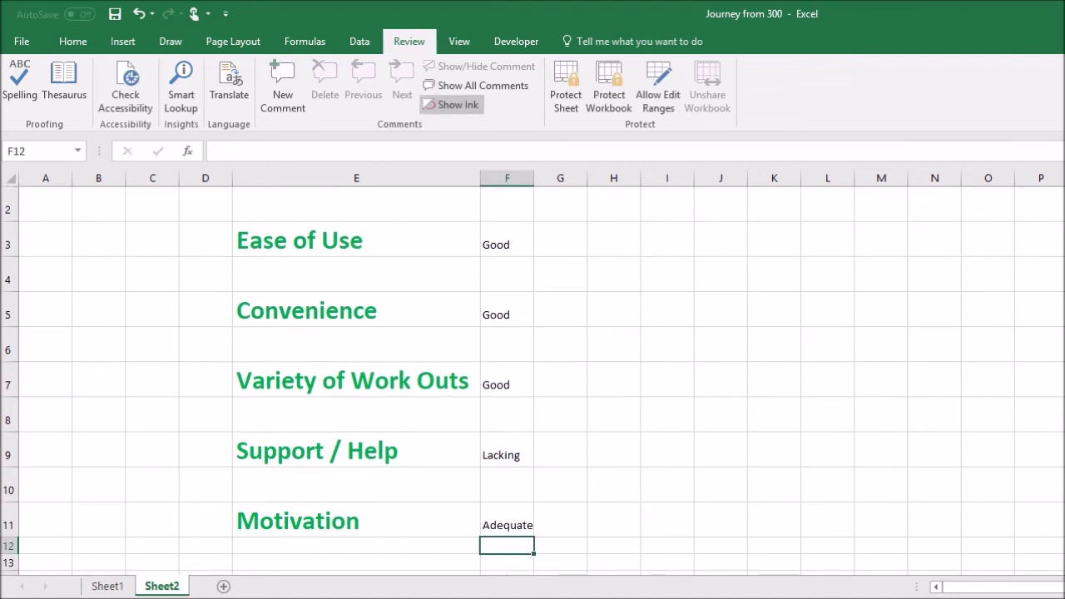
- Review the full list of ratings from Affordability to Motivation, and open Sheet1 to view the weekly health measurables
scroll(532, 381, up, 1)
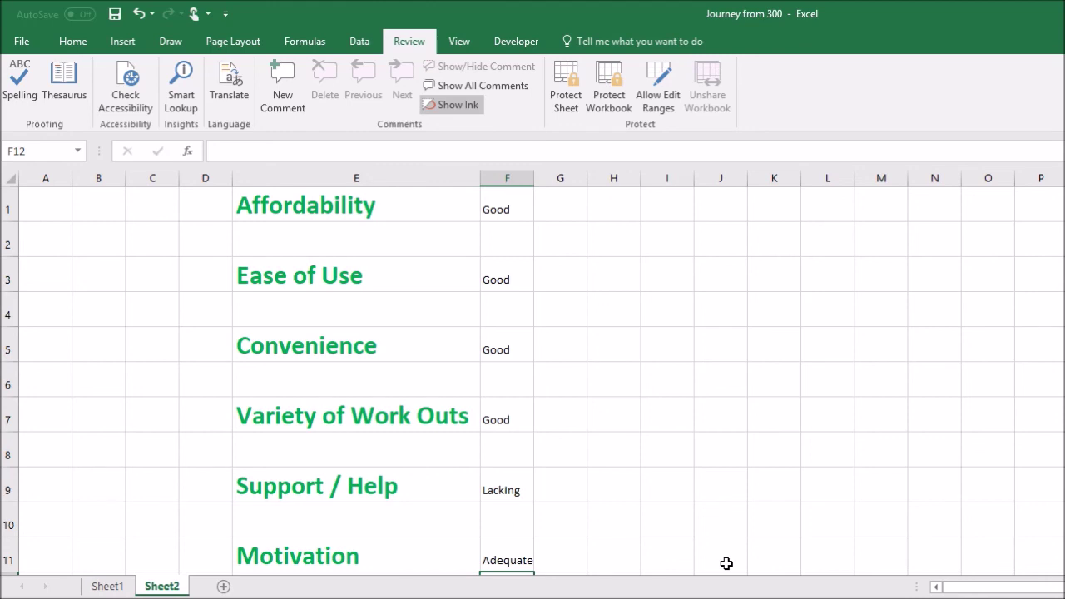
click(108, 587)
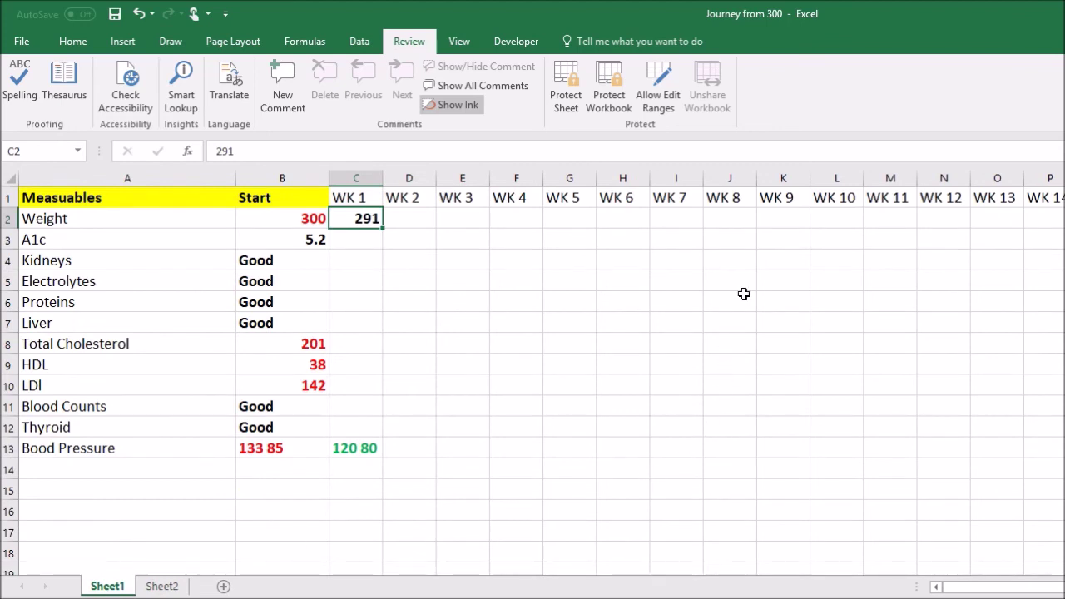